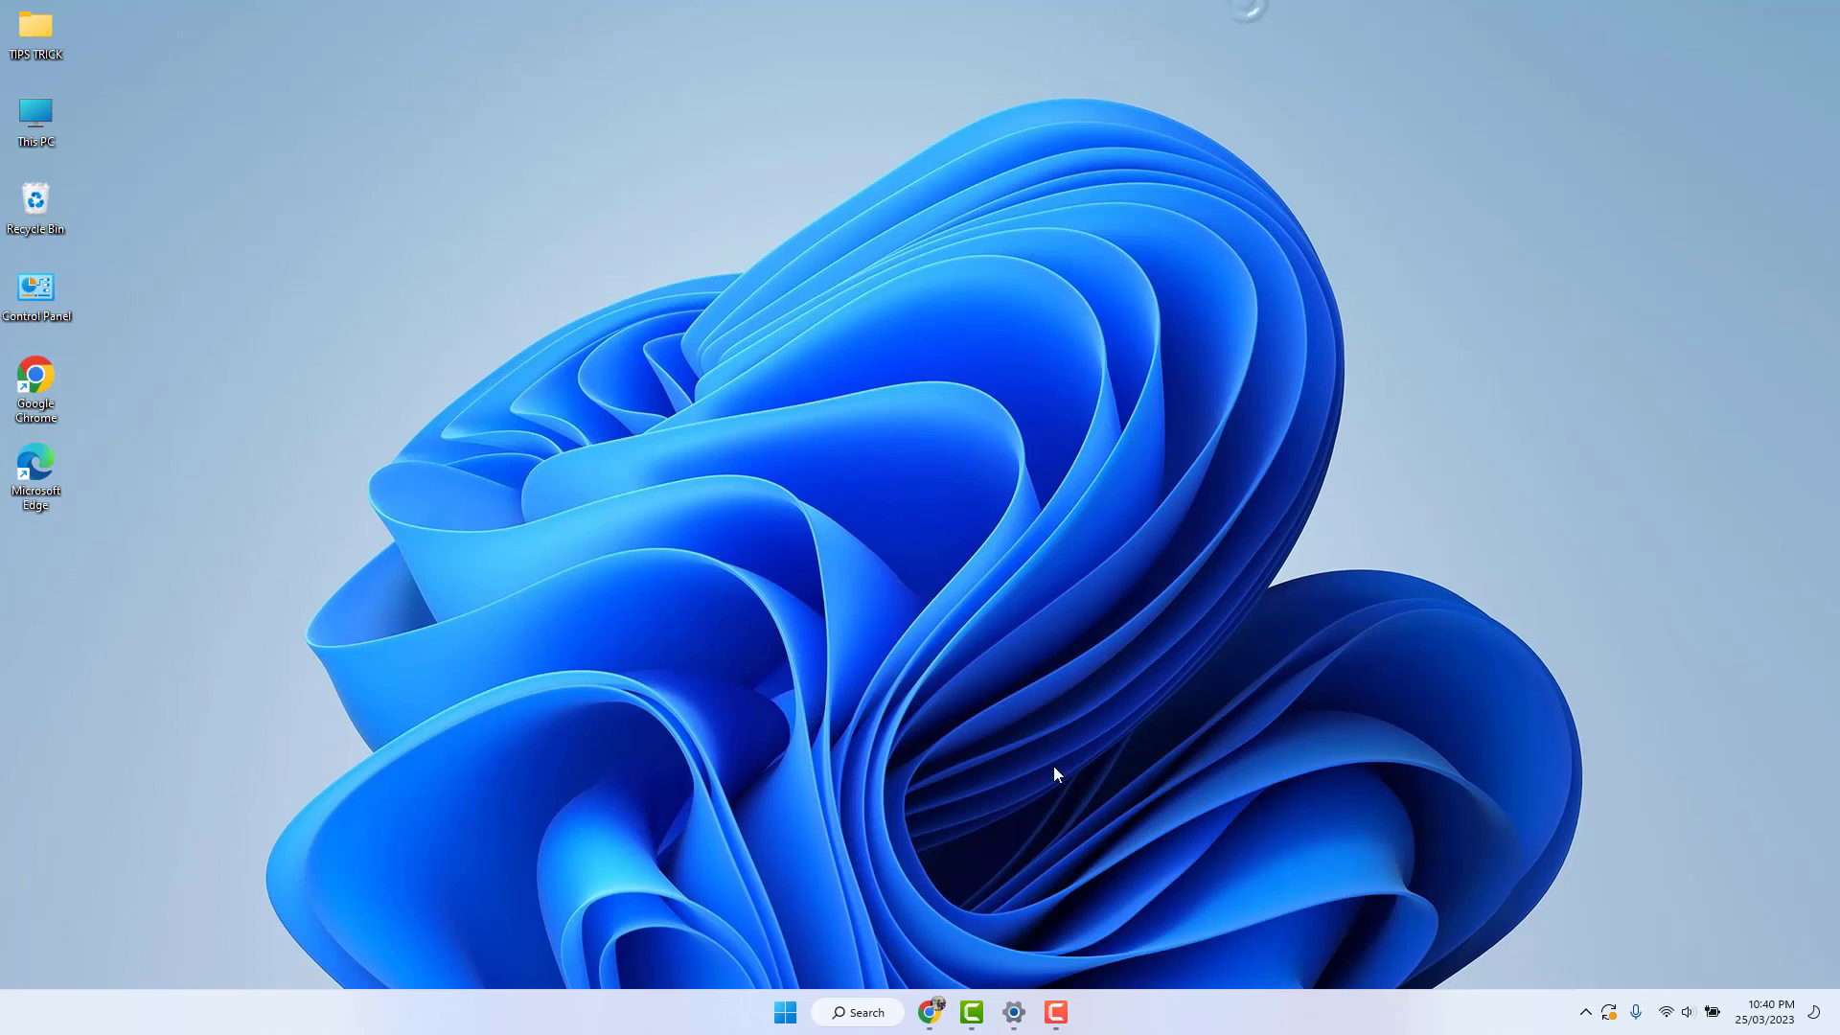
Step: Open Network & internet settings, then minimize Settings to show the desktop
{"action": "left_click", "coordinate": [1004, 1012]}
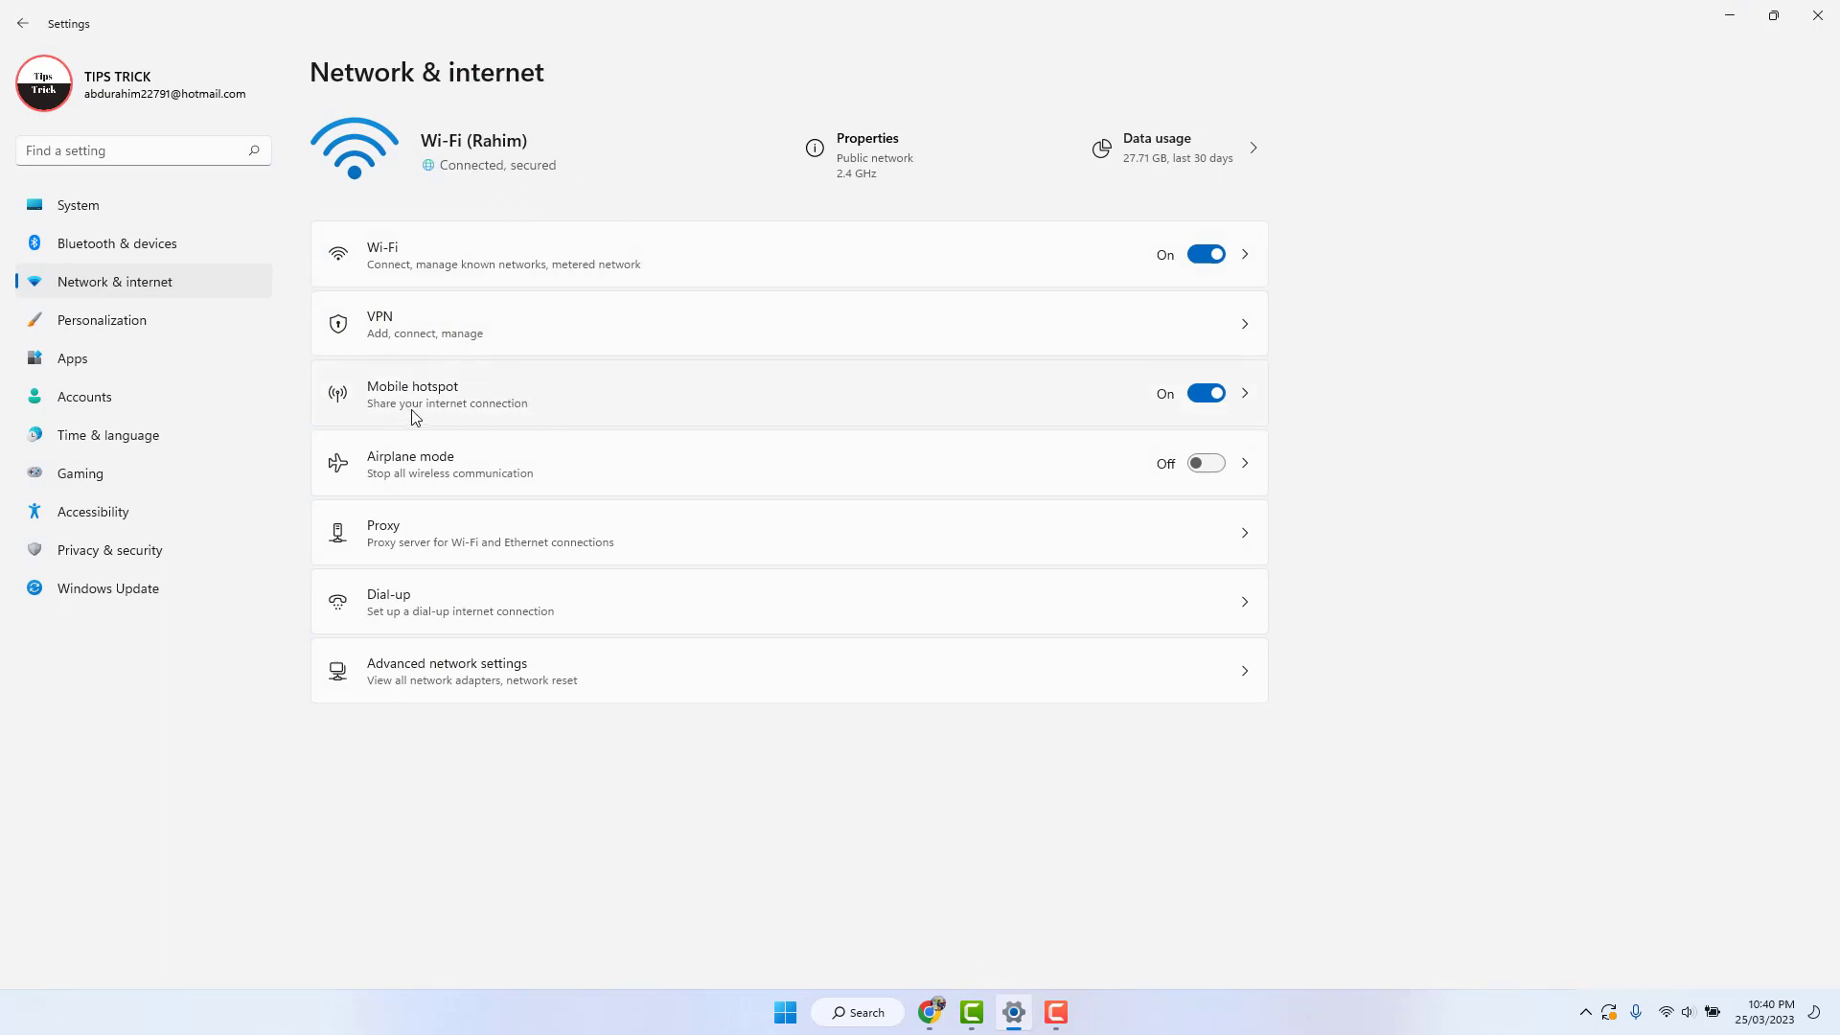
{"action": "left_click", "coordinate": [1730, 14]}
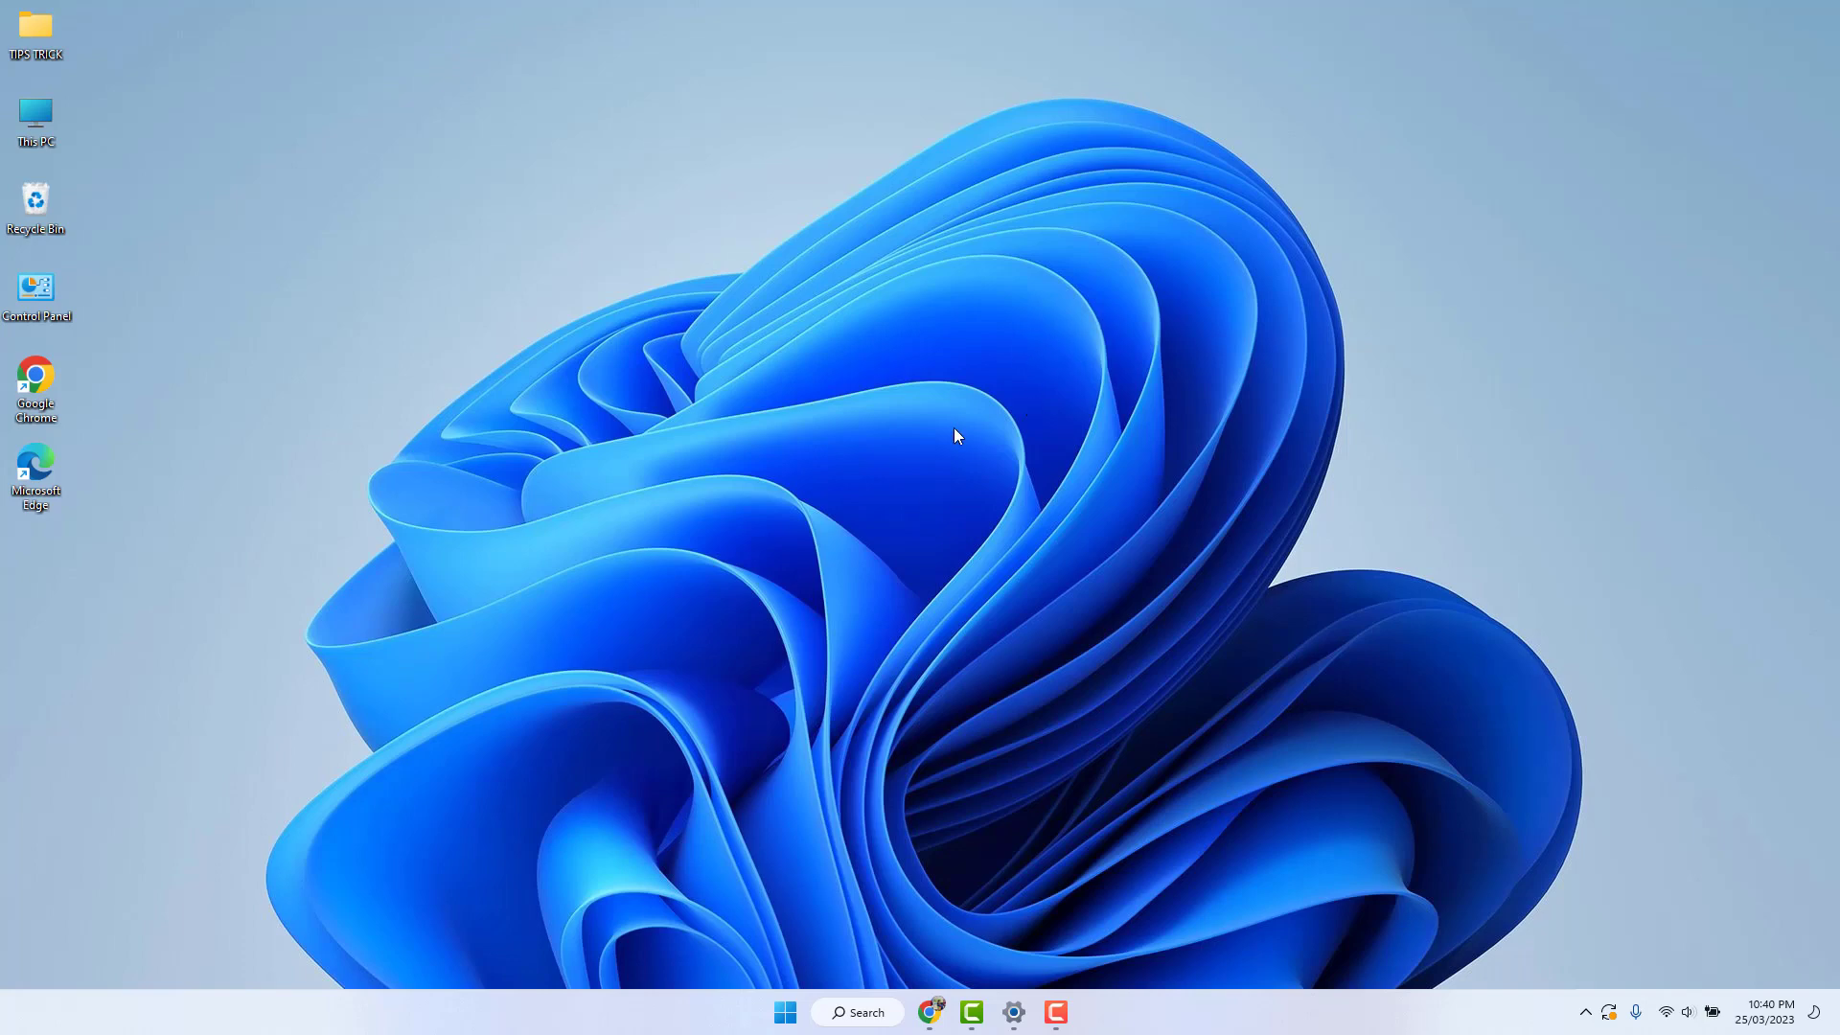
Step: Search Windows for 'network' and open View network connections
{"action": "left_click", "coordinate": [874, 1014]}
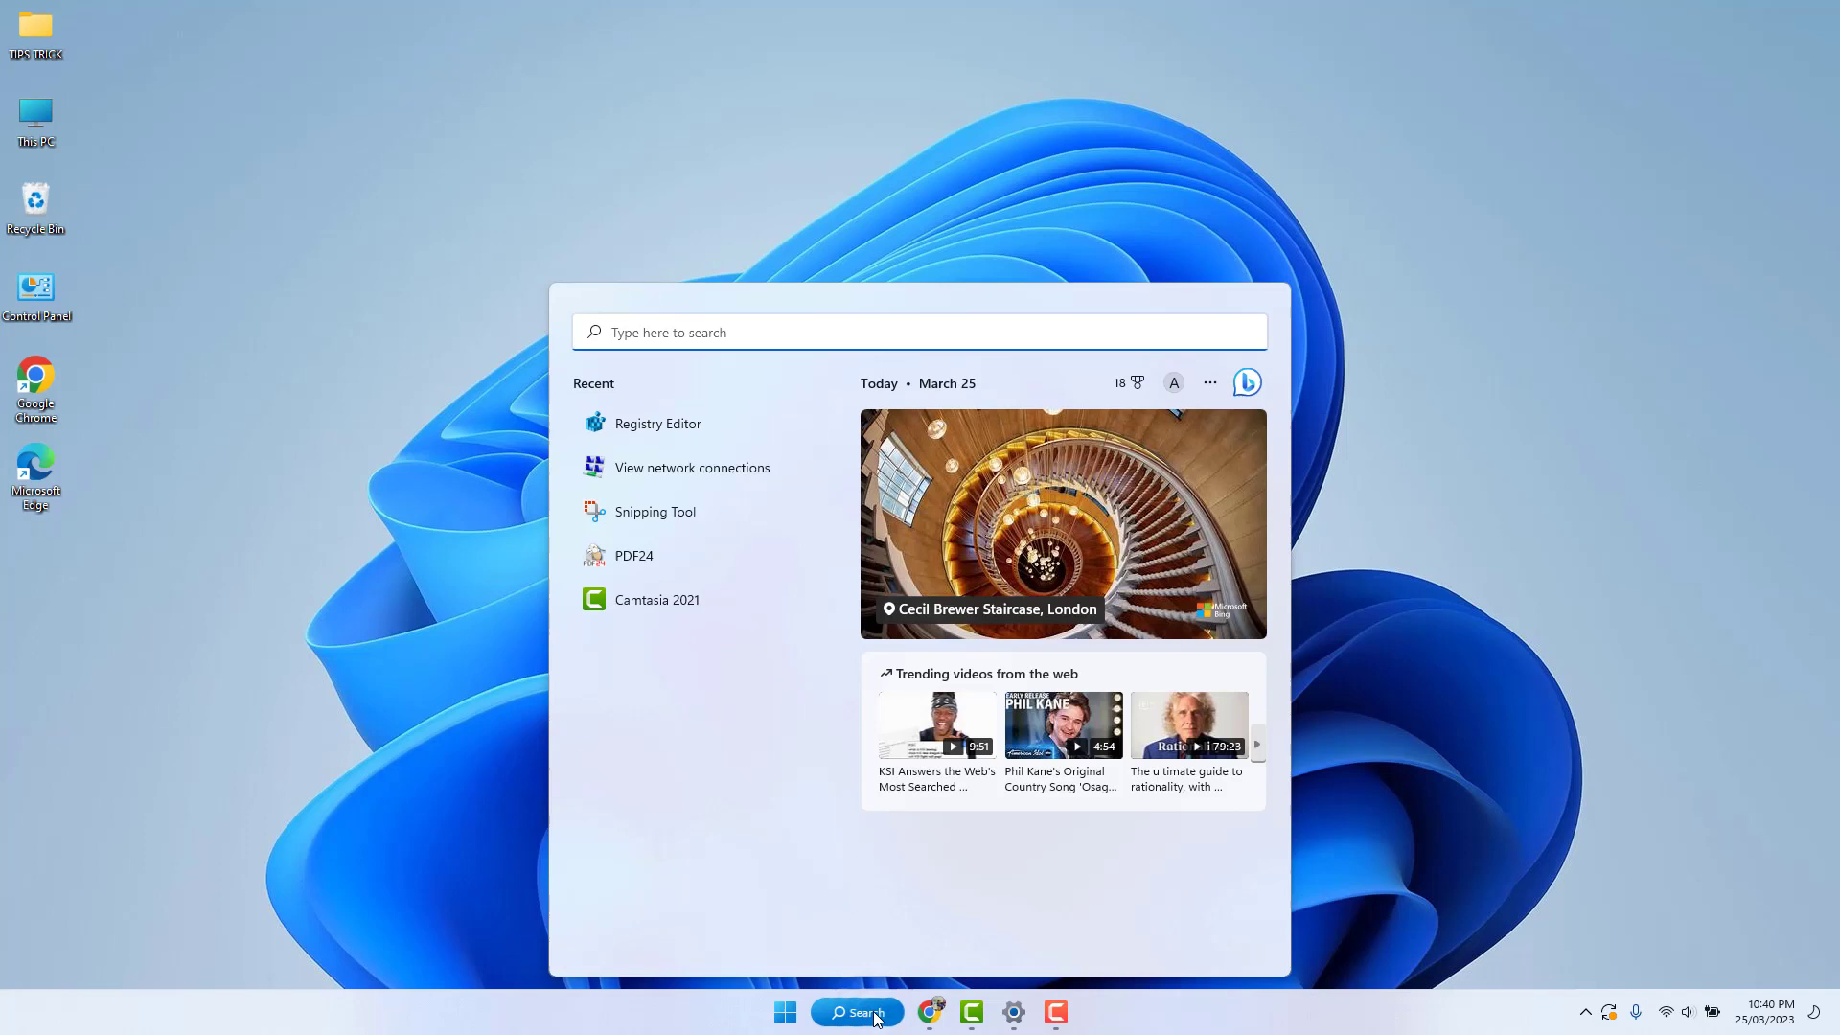
{"action": "type", "text": "networ"}
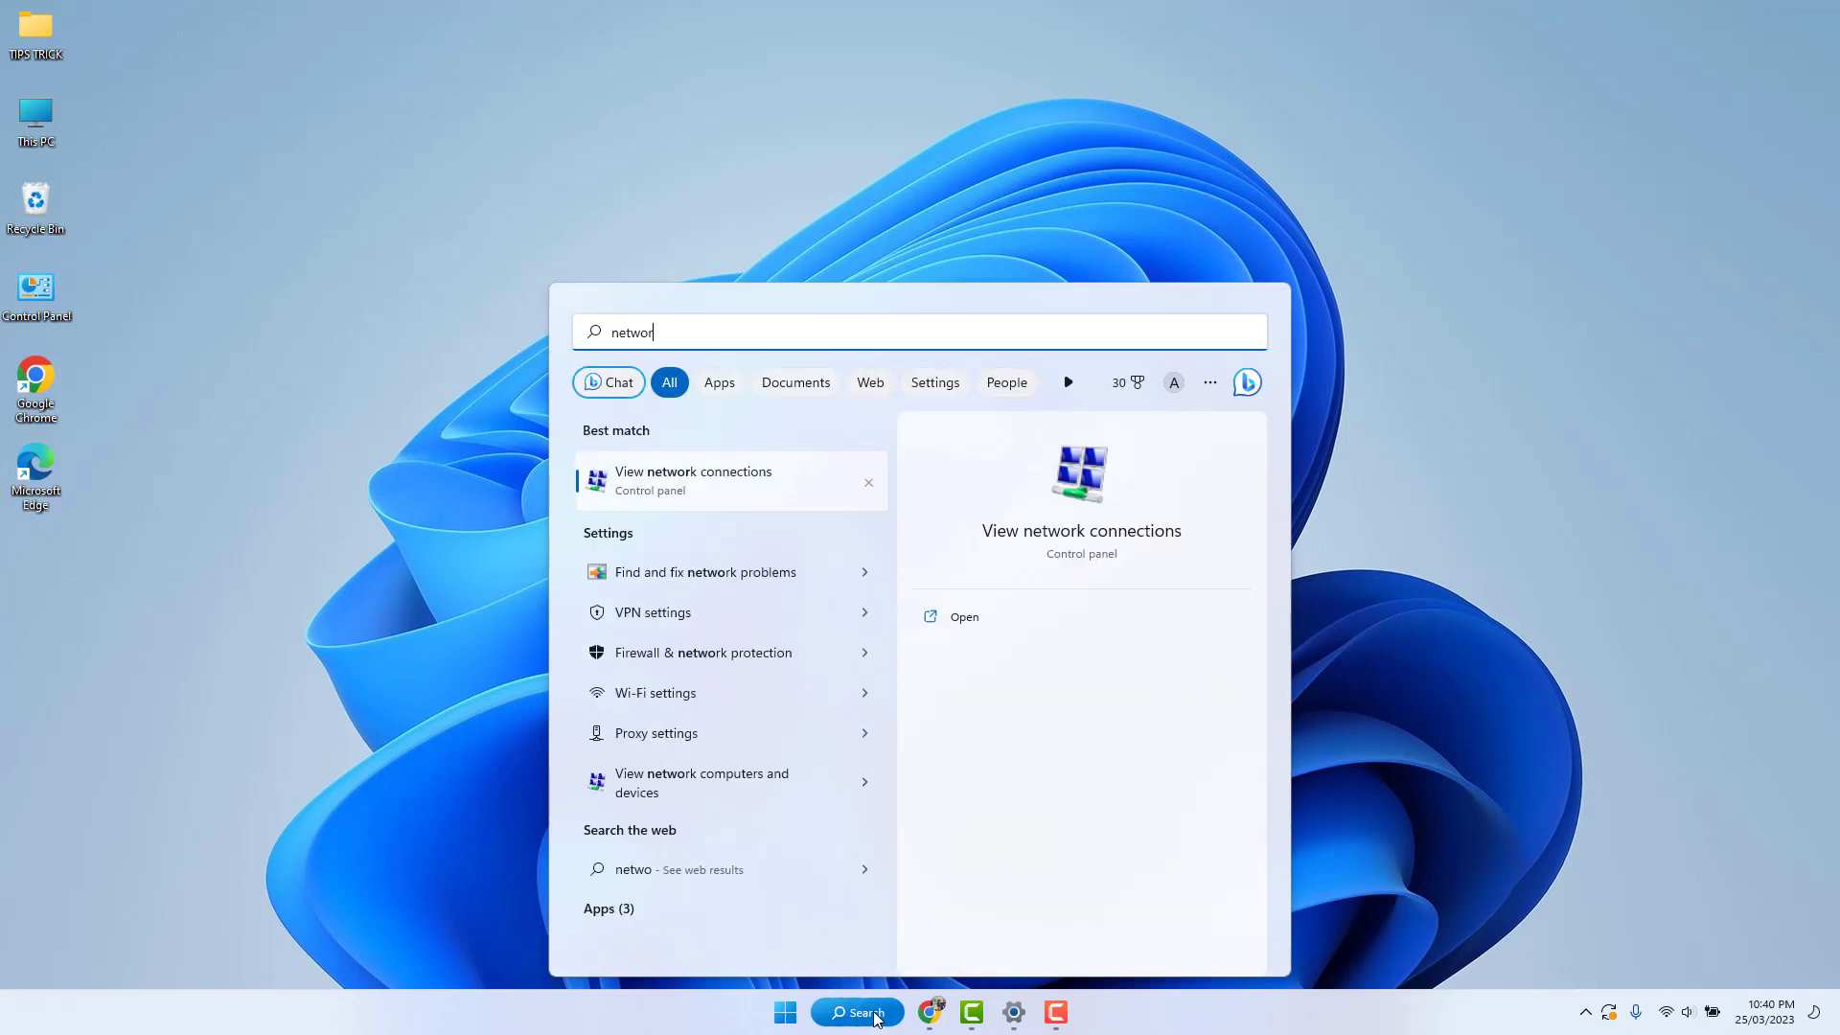
{"action": "type", "text": "k vc"}
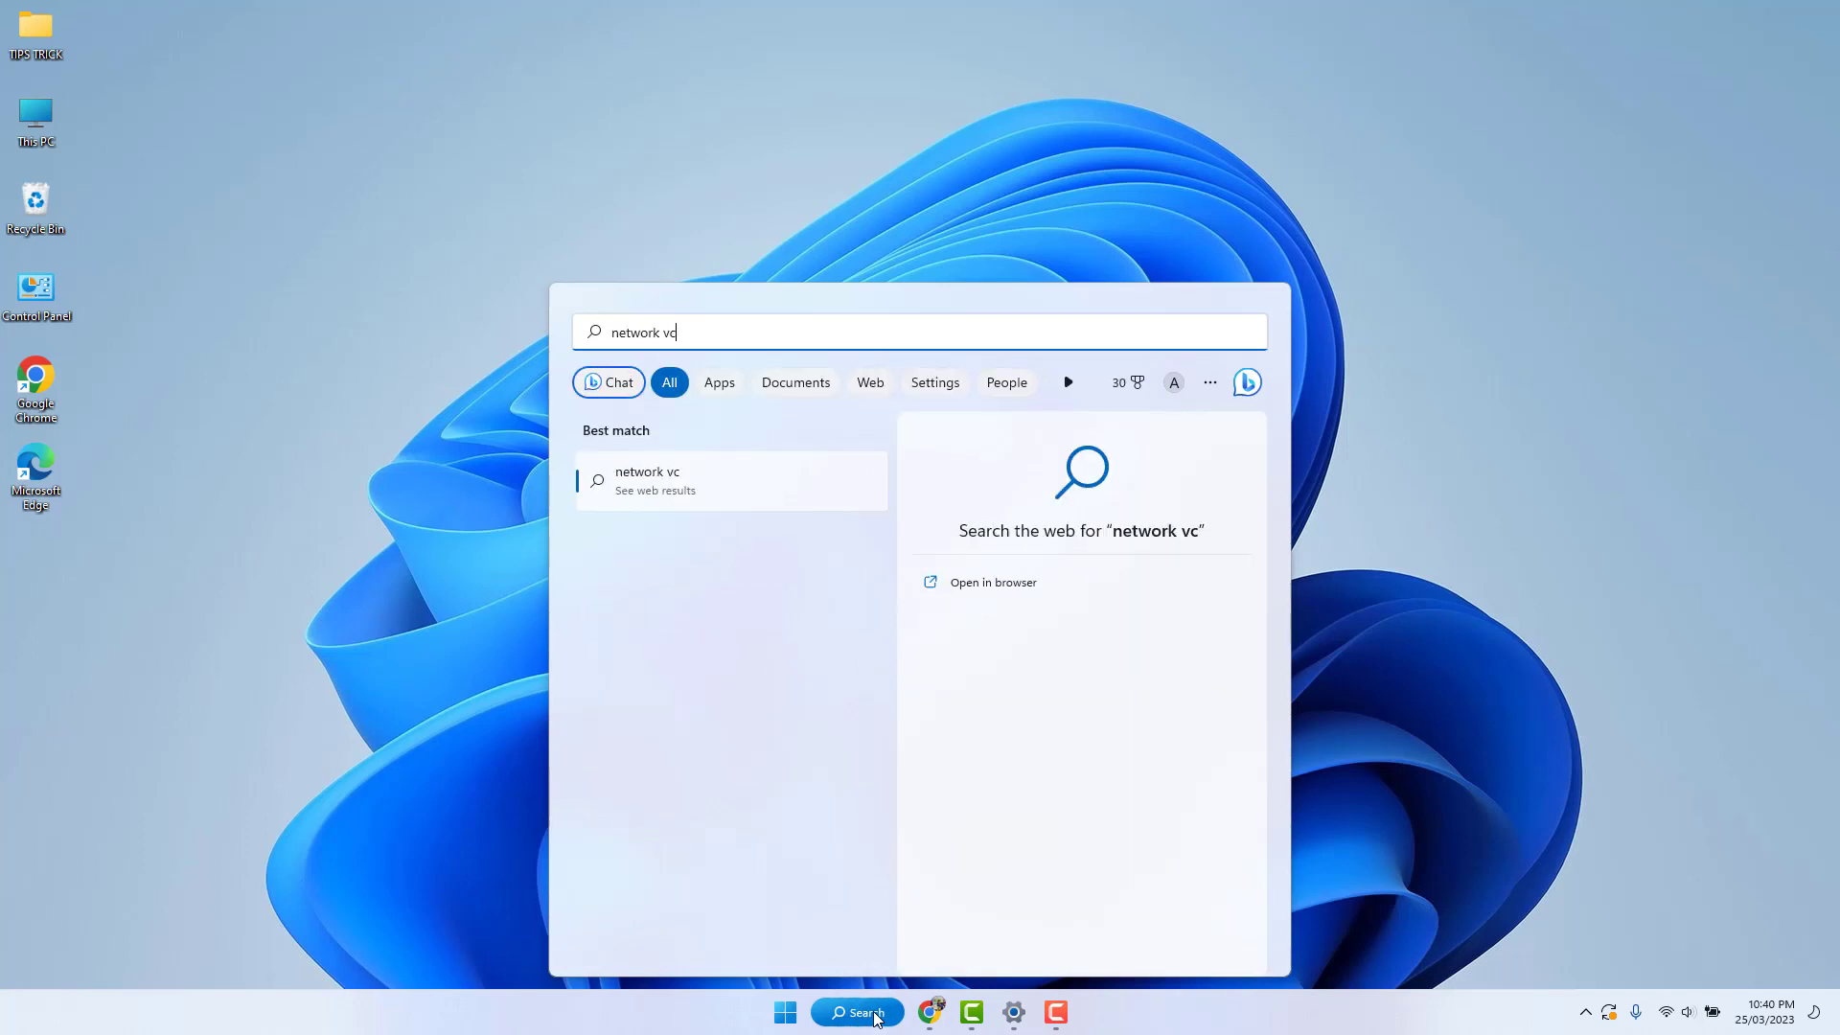
{"action": "key", "text": "BackSpace"}
{"action": "key", "text": "BackSpace"}
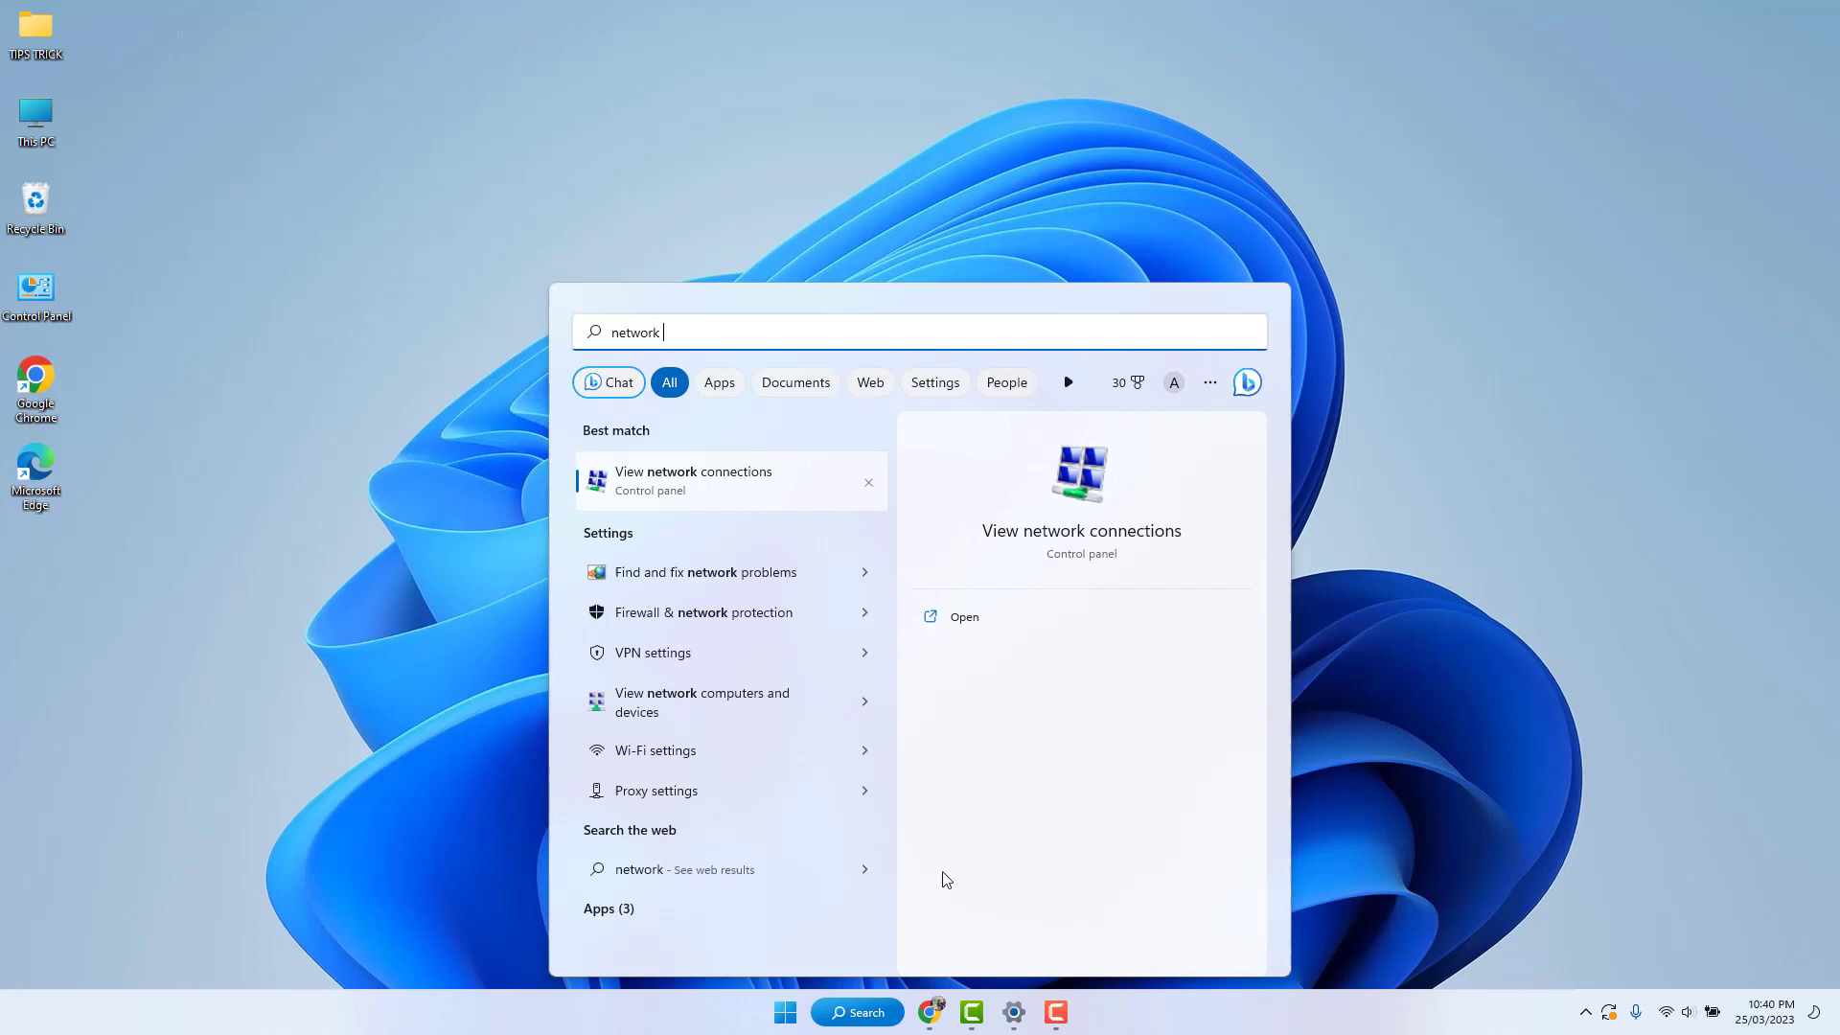
{"action": "left_click", "coordinate": [705, 479]}
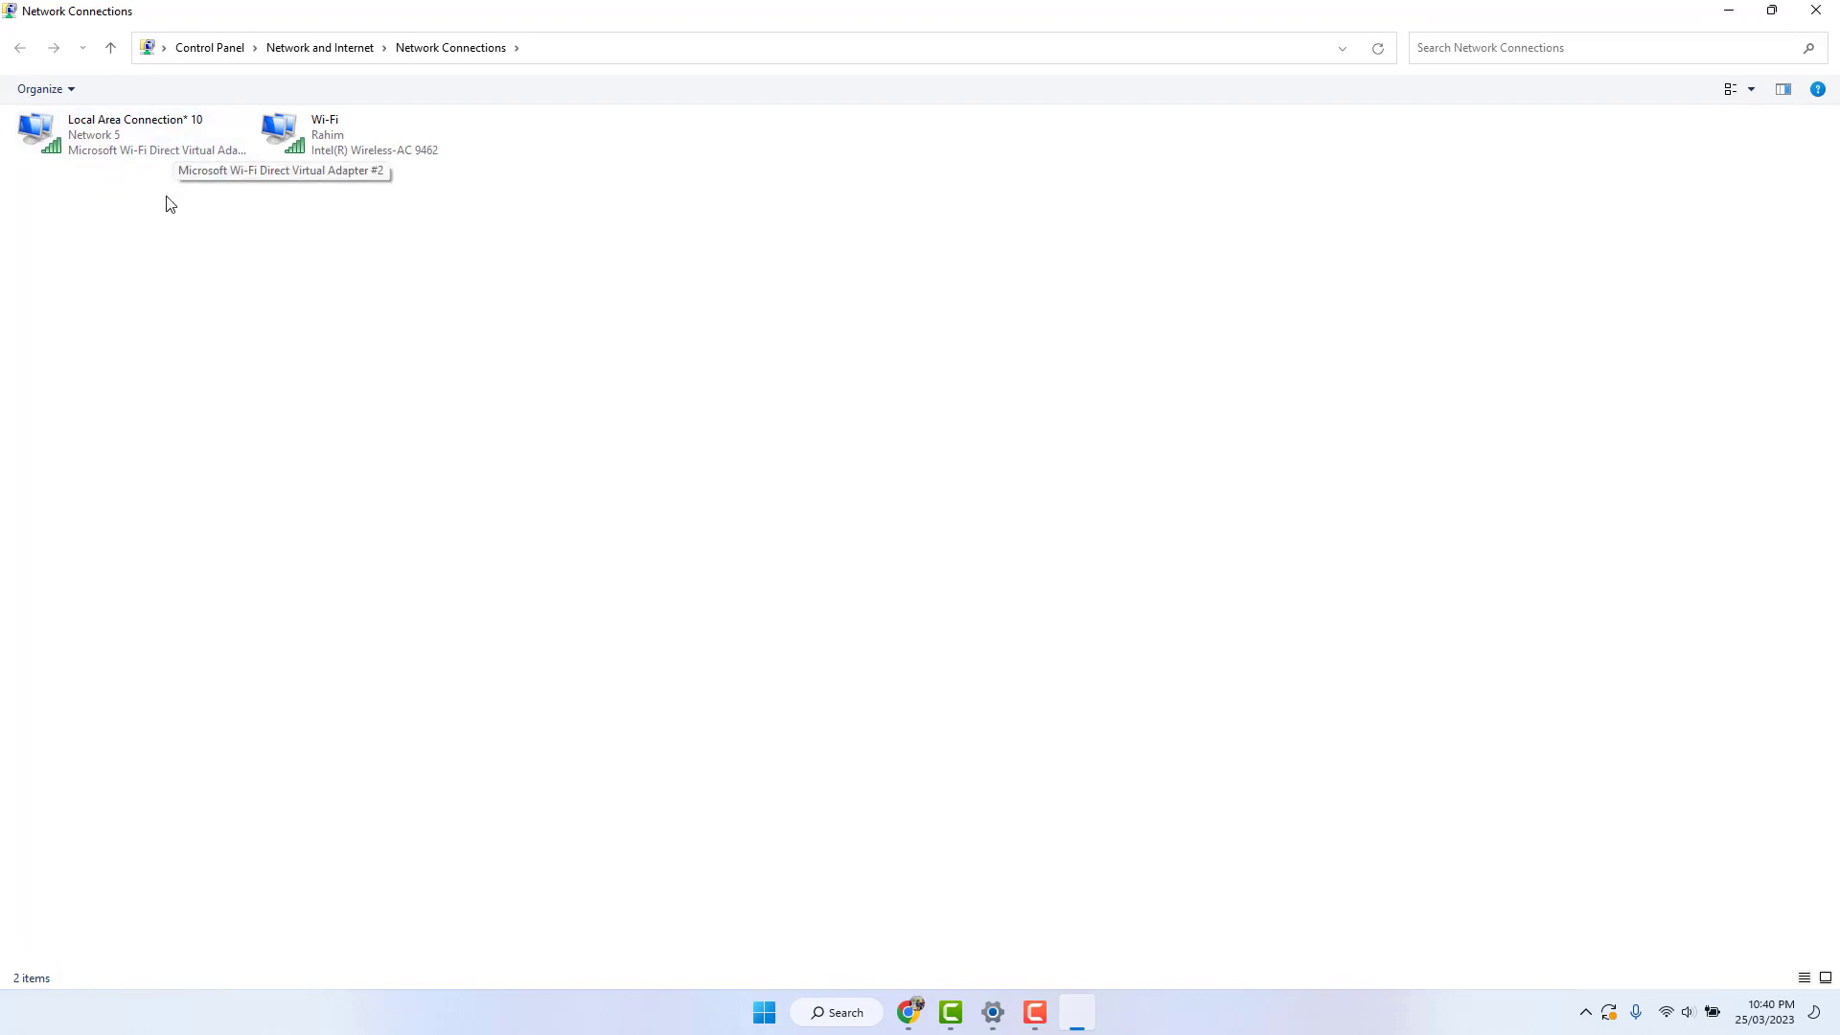
Step: Keep internet connection sharing off for Local Area Connection* 10 and save its properties
{"action": "right_click", "coordinate": [166, 150]}
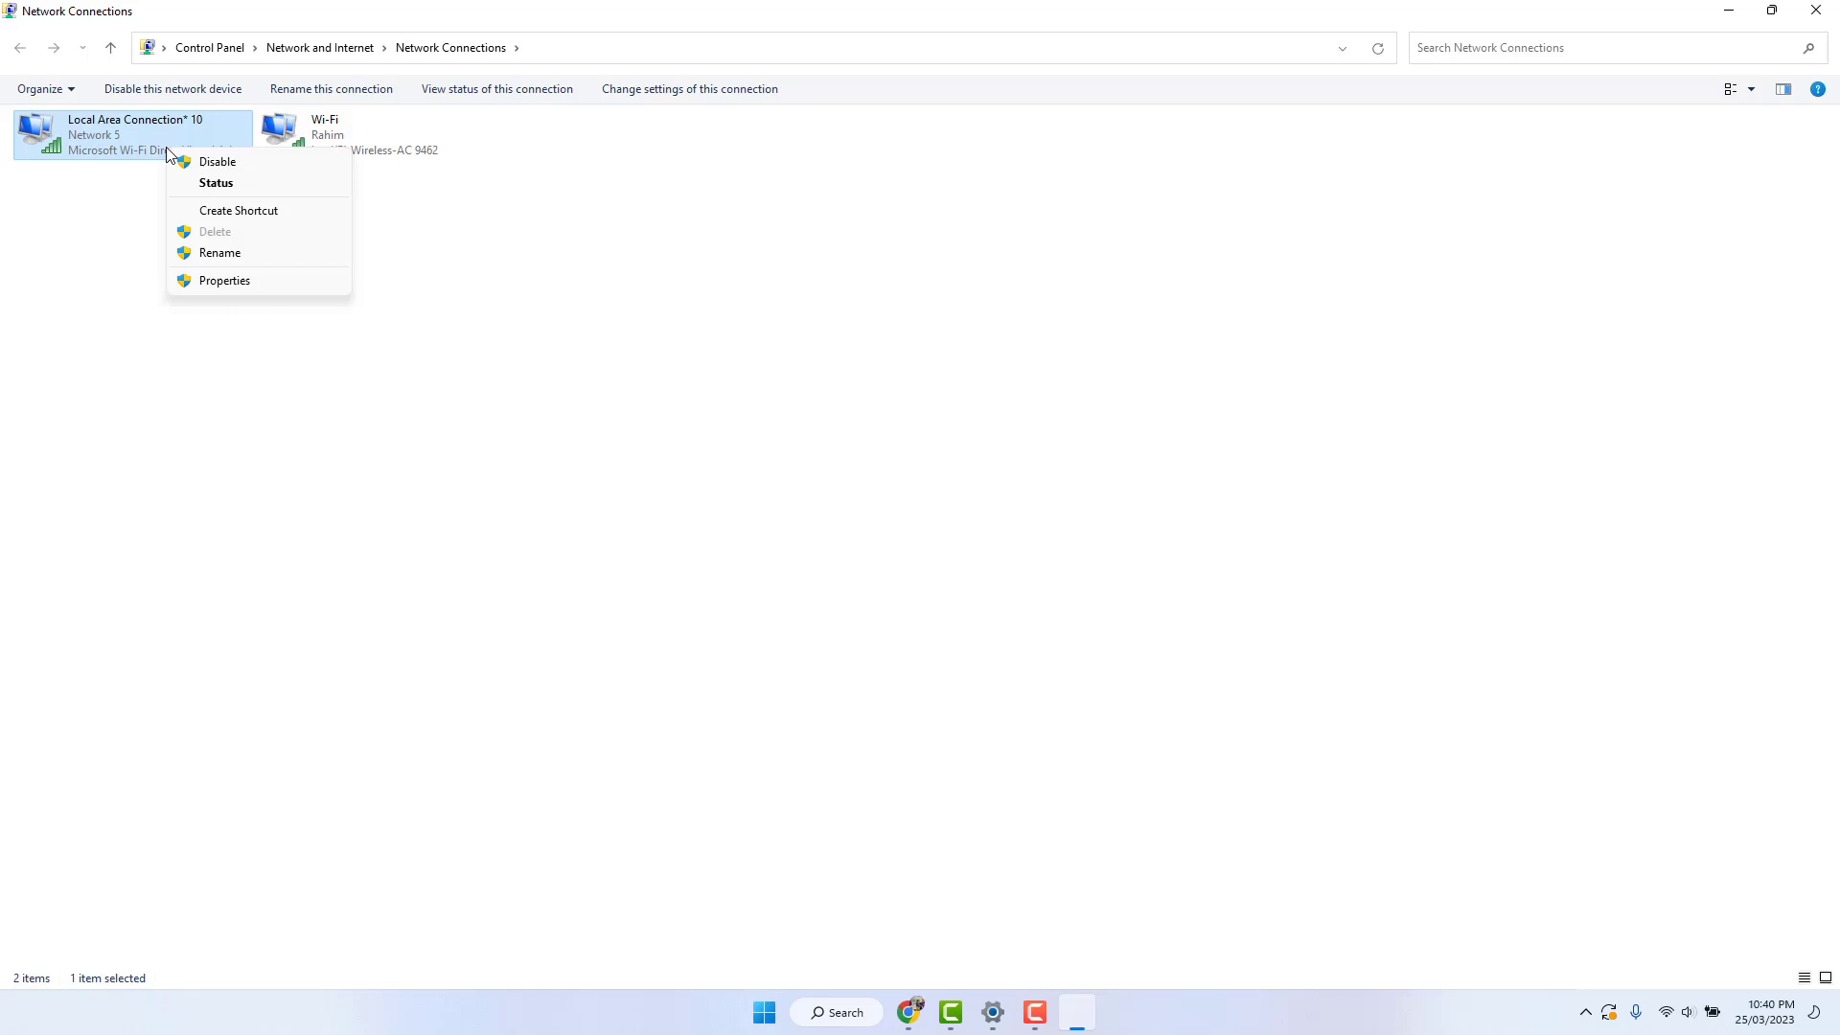
{"action": "left_click", "coordinate": [220, 280]}
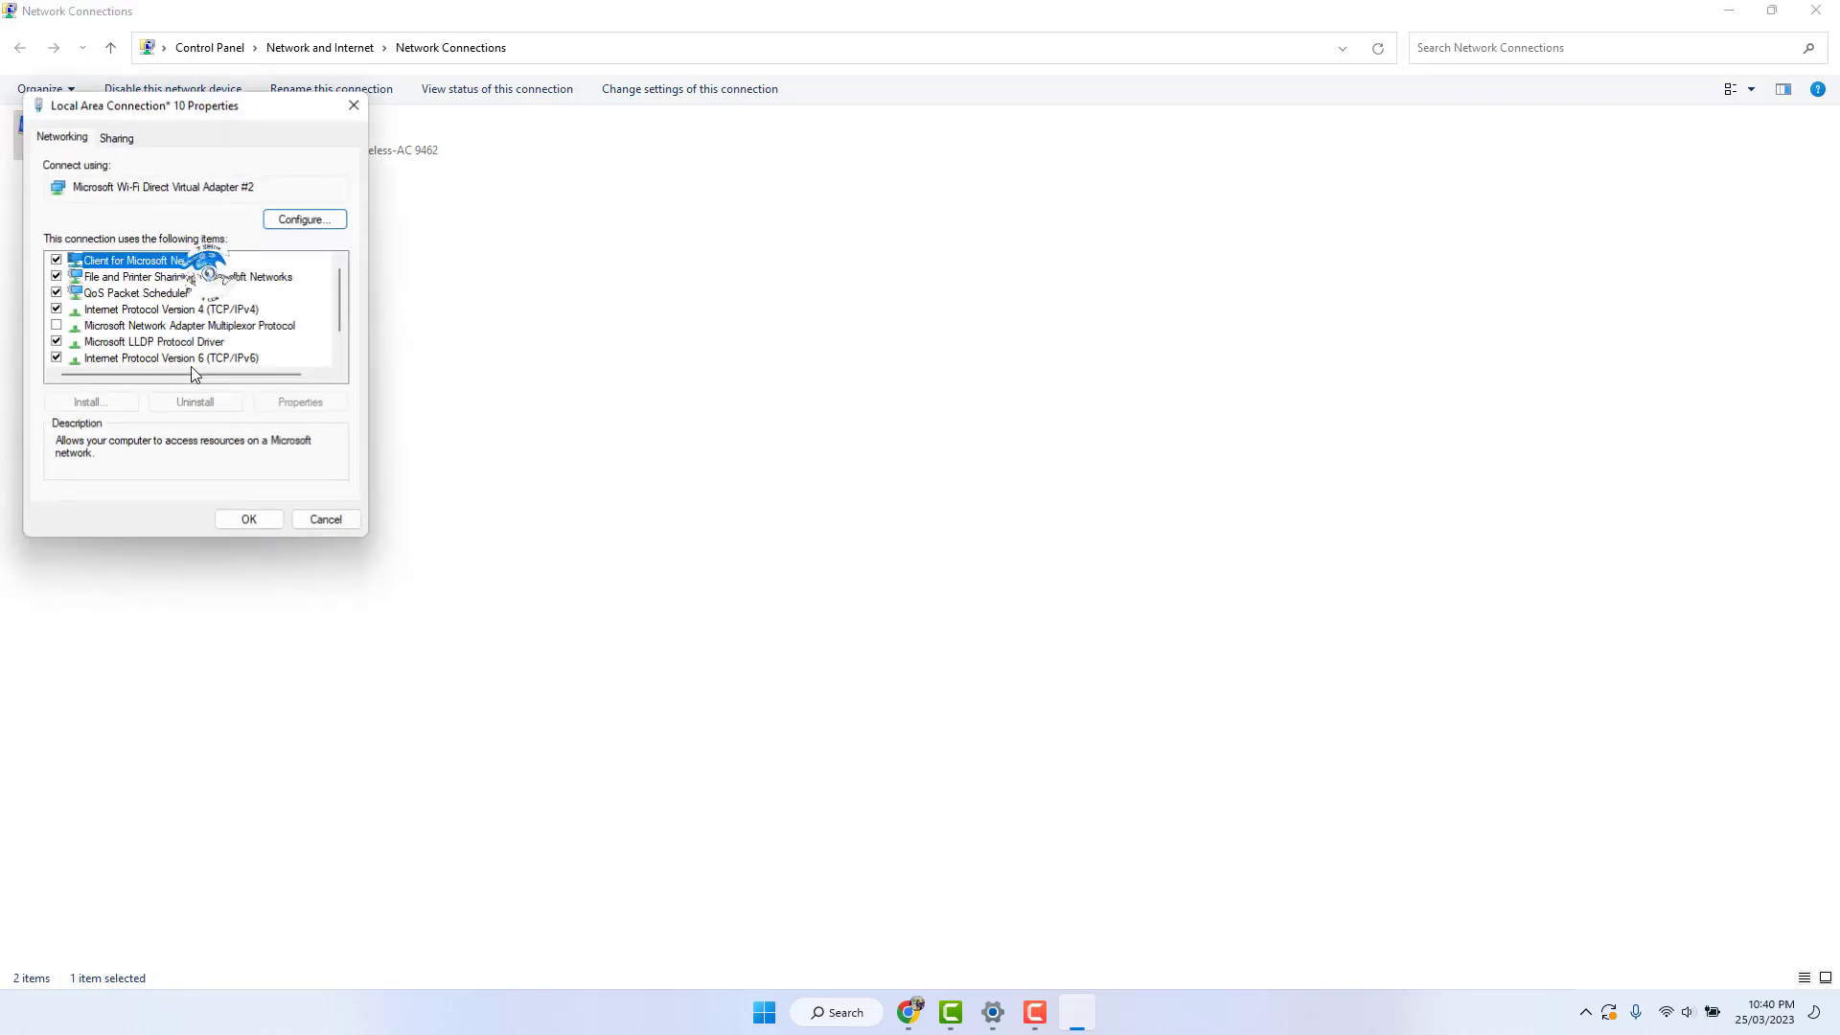
{"action": "left_click", "coordinate": [115, 139]}
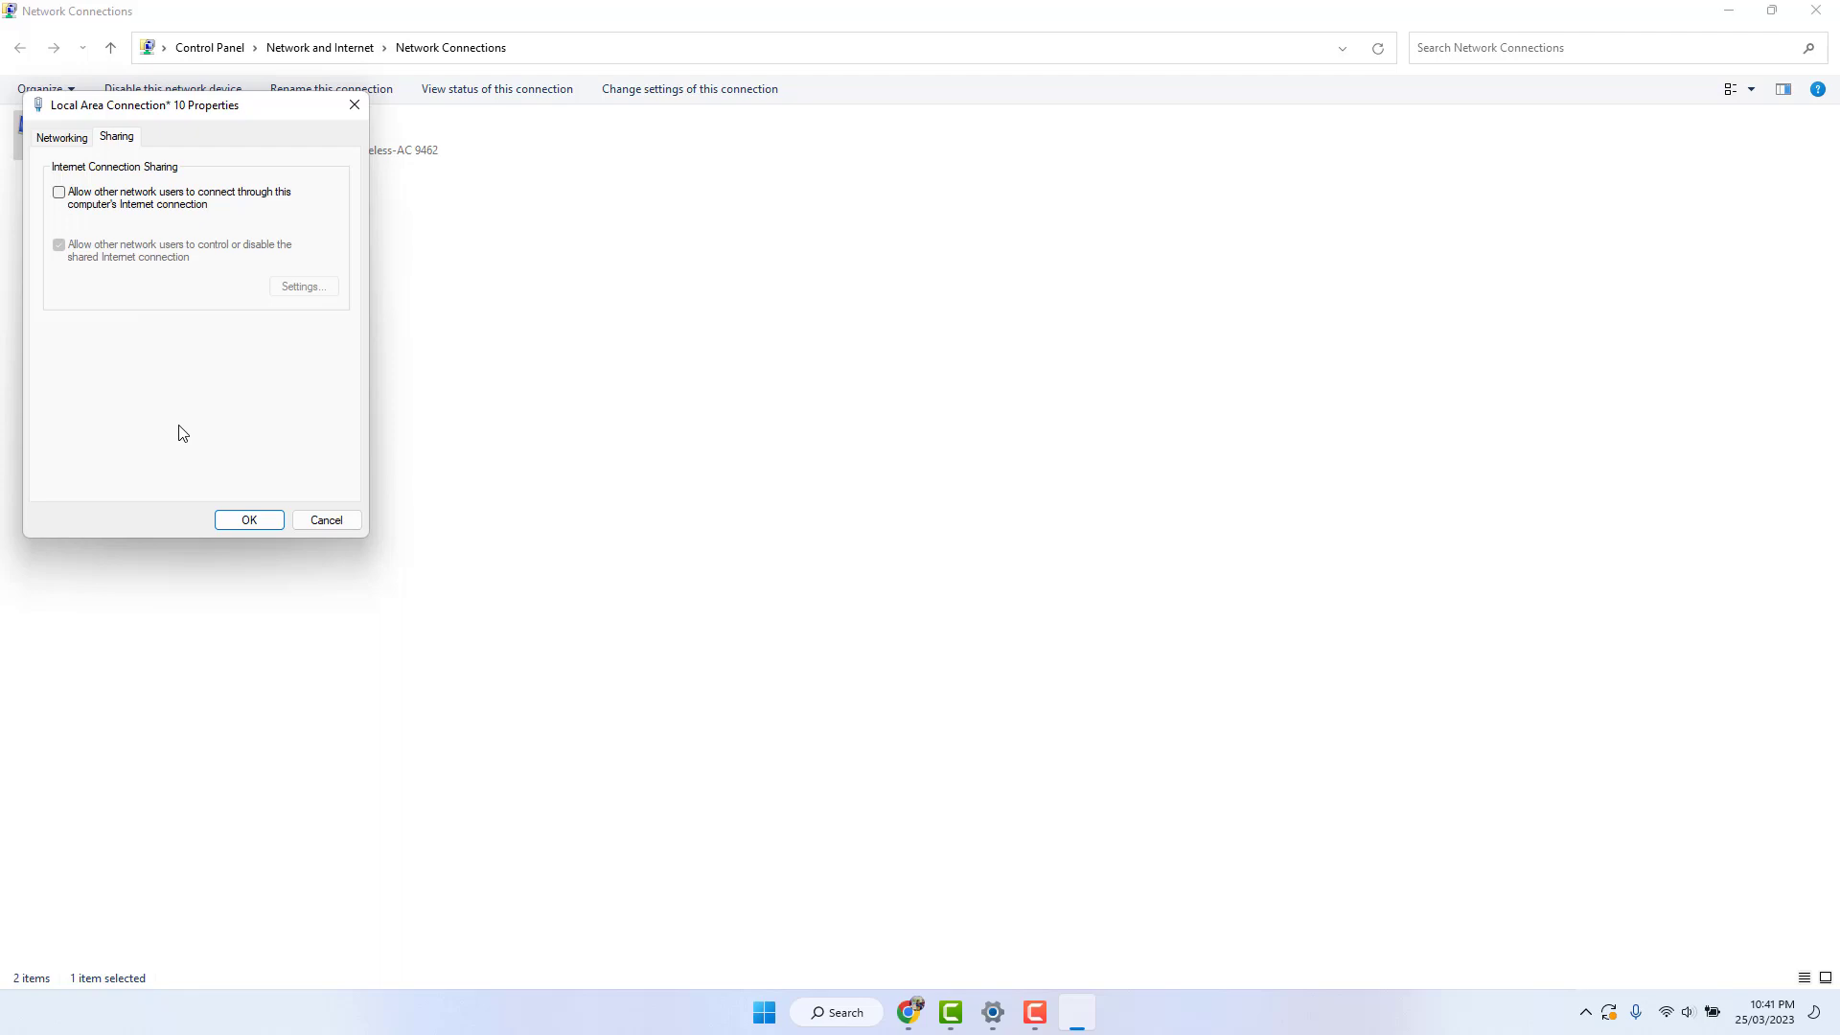
{"action": "left_click", "coordinate": [241, 522]}
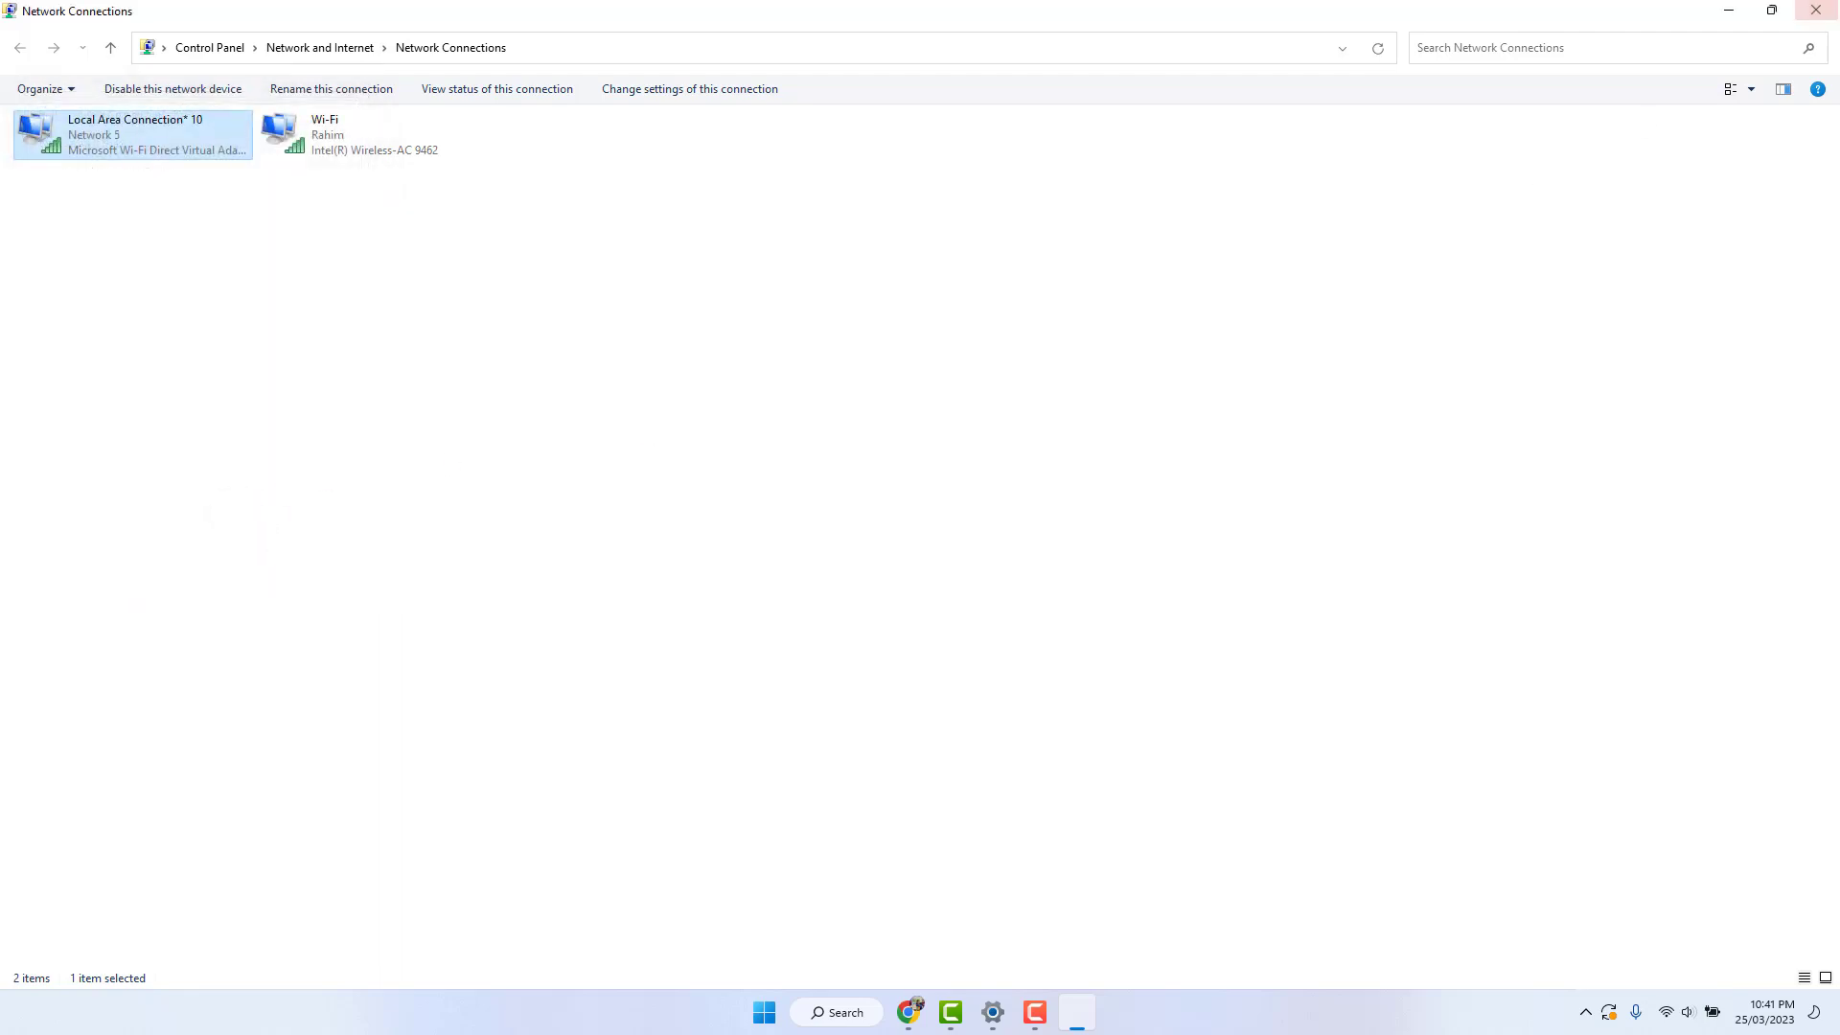
Step: Close Network Connections and launch Registry Editor as administrator from a 'reg' search
{"action": "left_click", "coordinate": [1831, 15]}
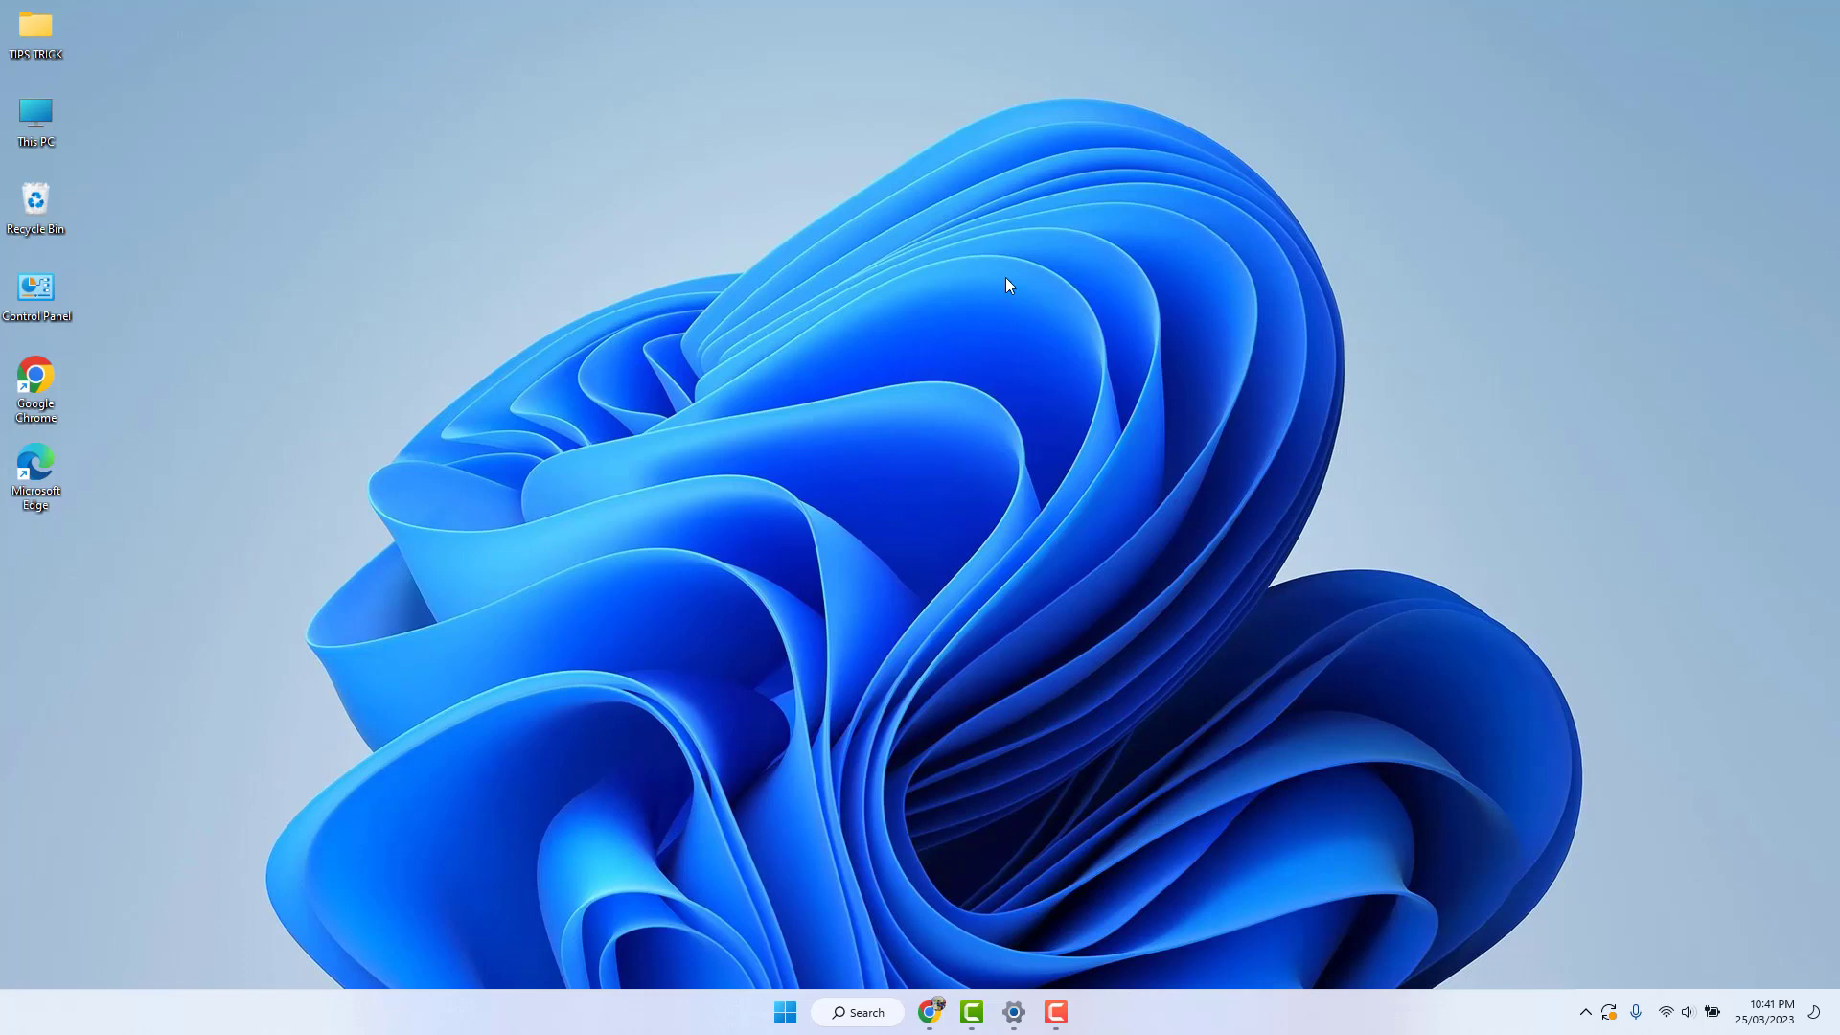
{"action": "left_click", "coordinate": [853, 1016]}
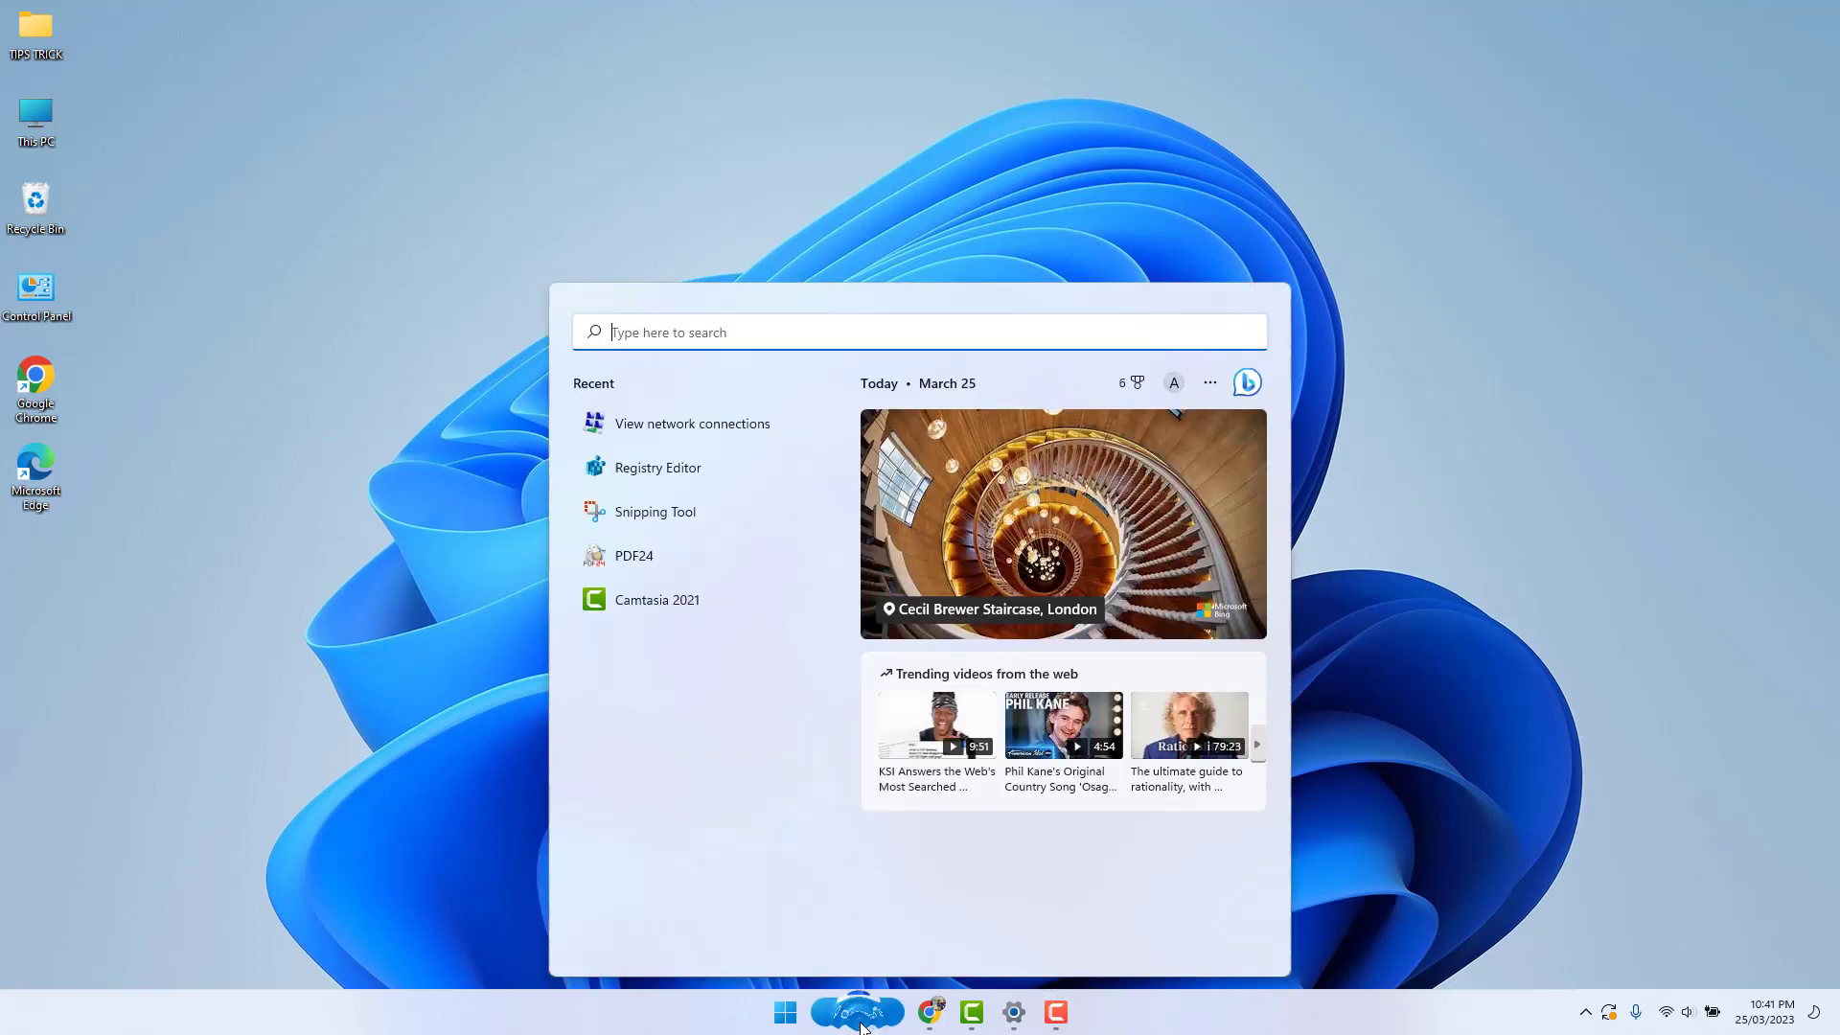
{"action": "type", "text": "reg"}
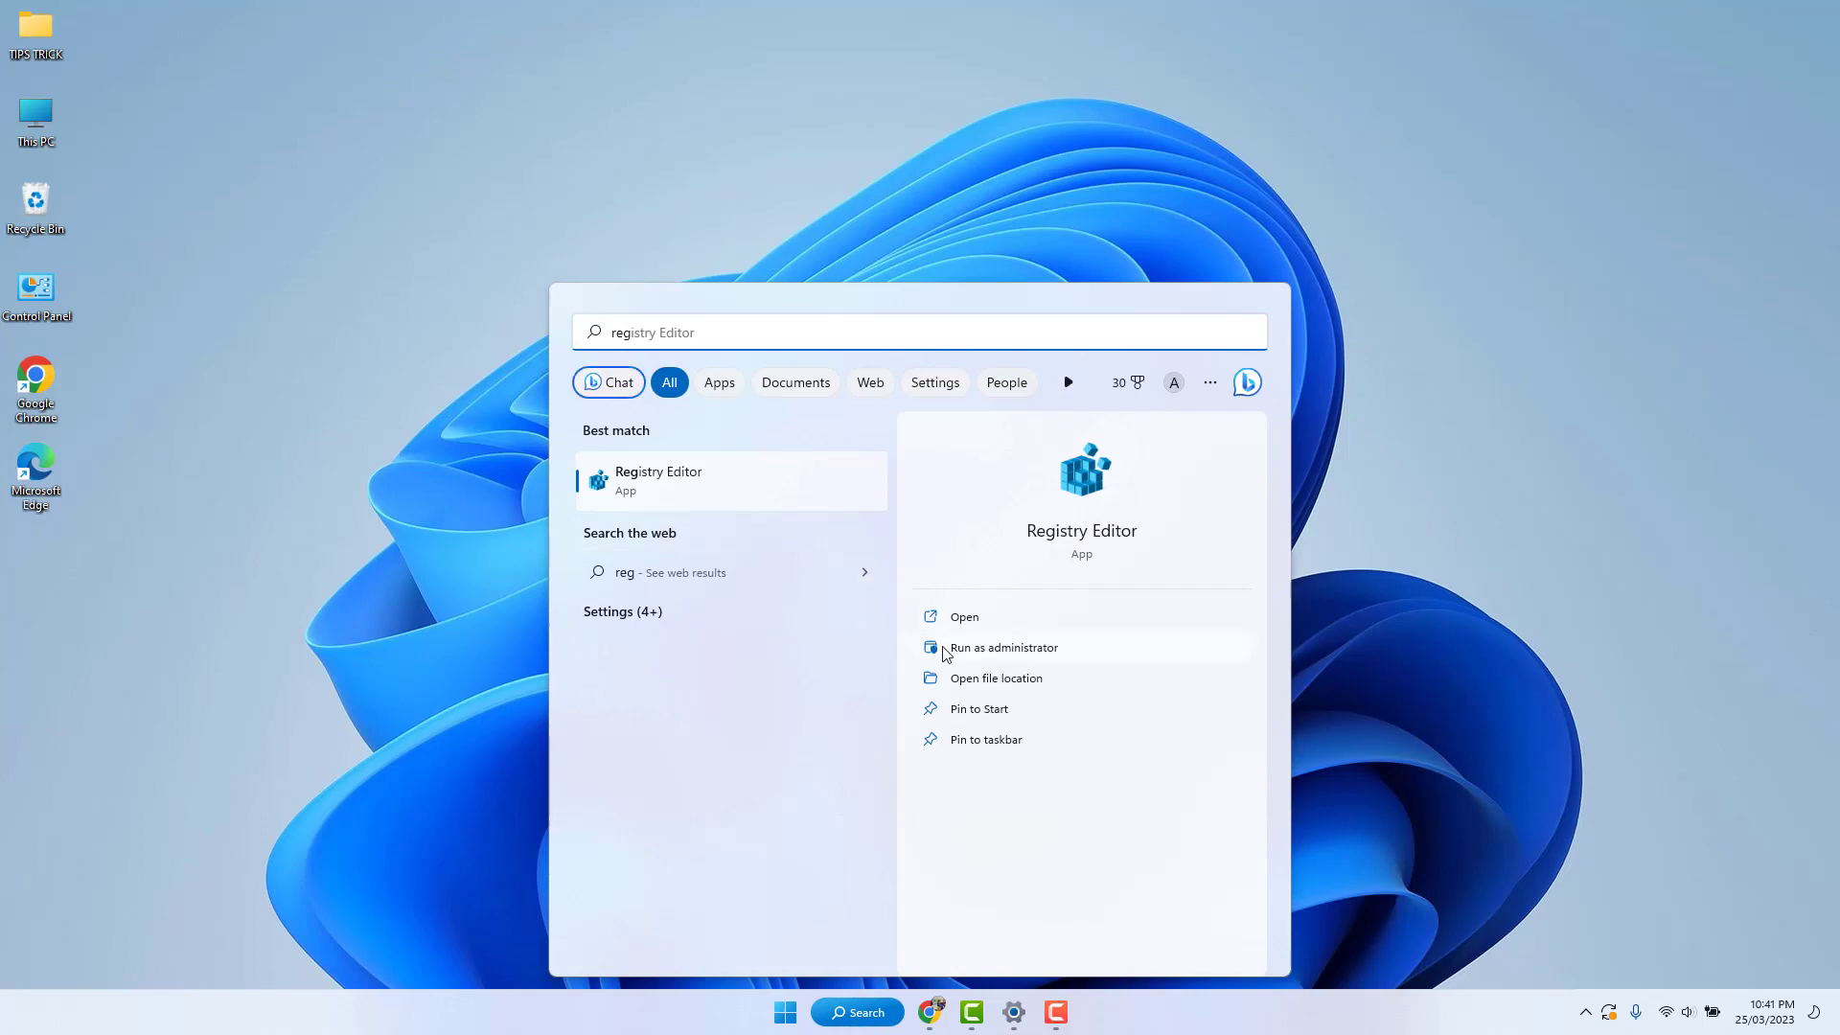
{"action": "left_click", "coordinate": [1004, 651]}
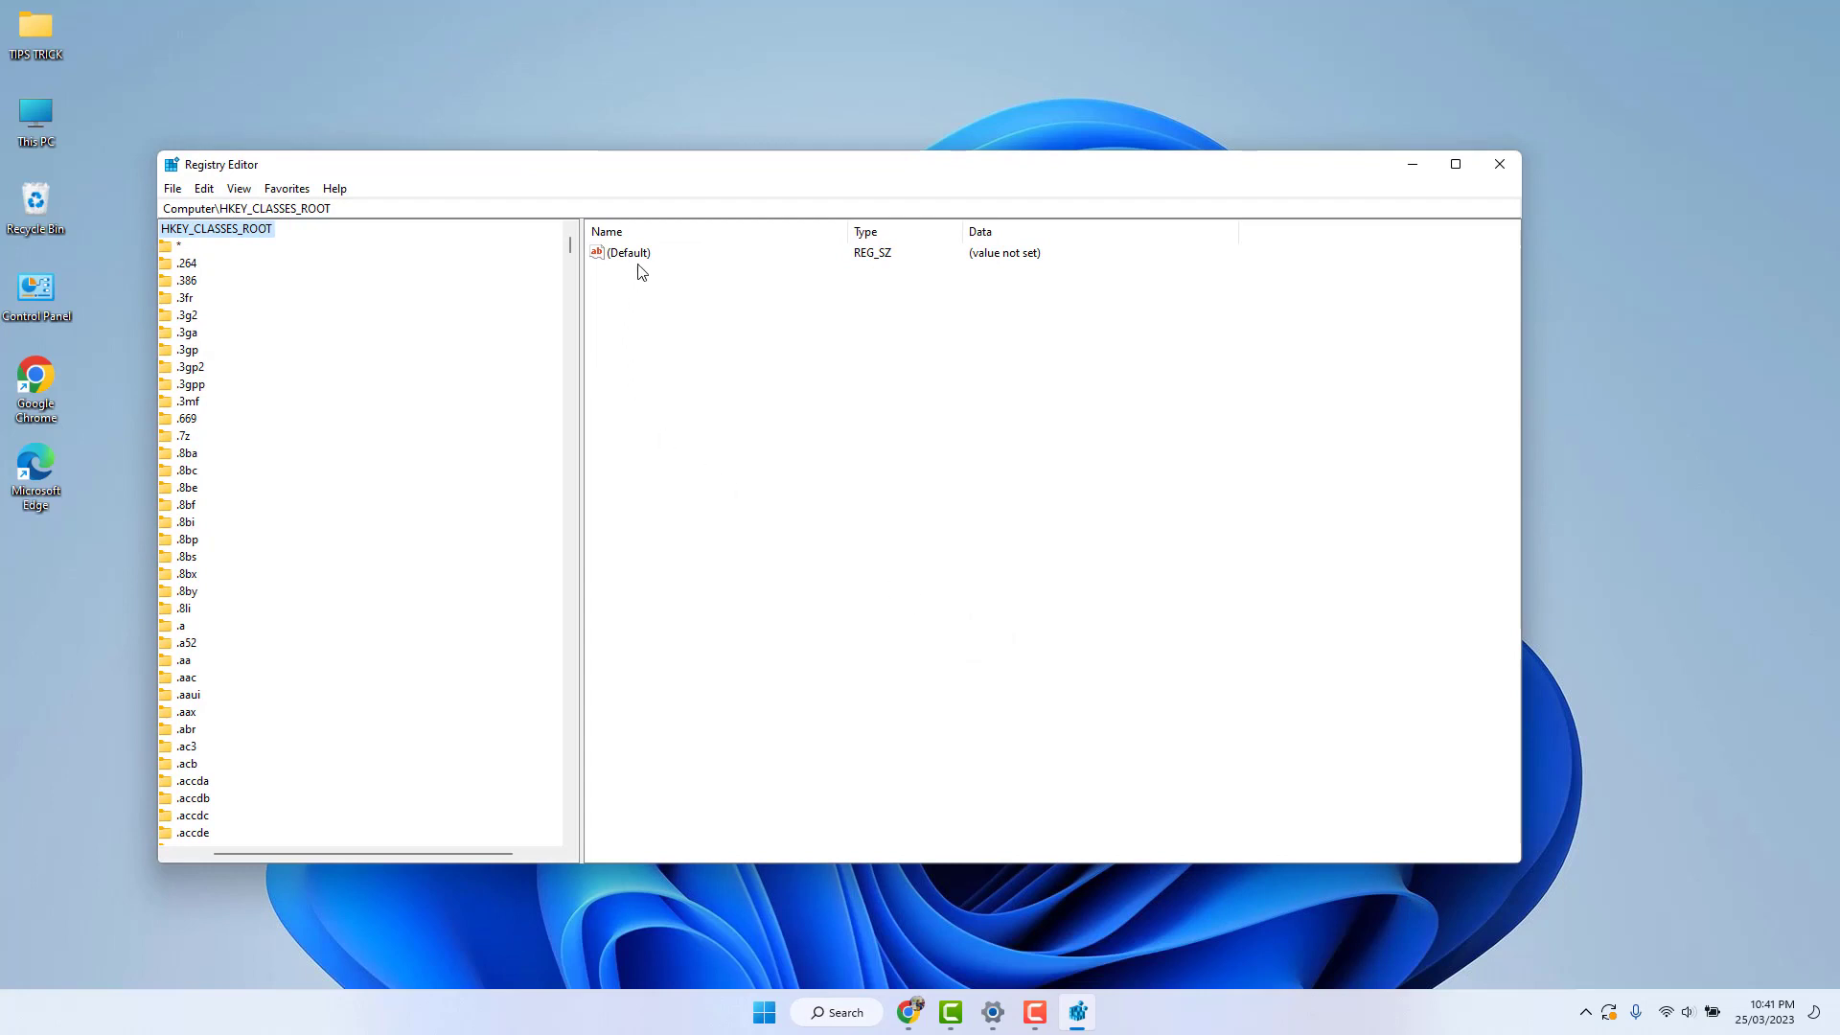
Step: Maximize Registry Editor and collapse HKEY_CLASSES_ROOT to show the root hives
{"action": "double_click", "coordinate": [698, 175]}
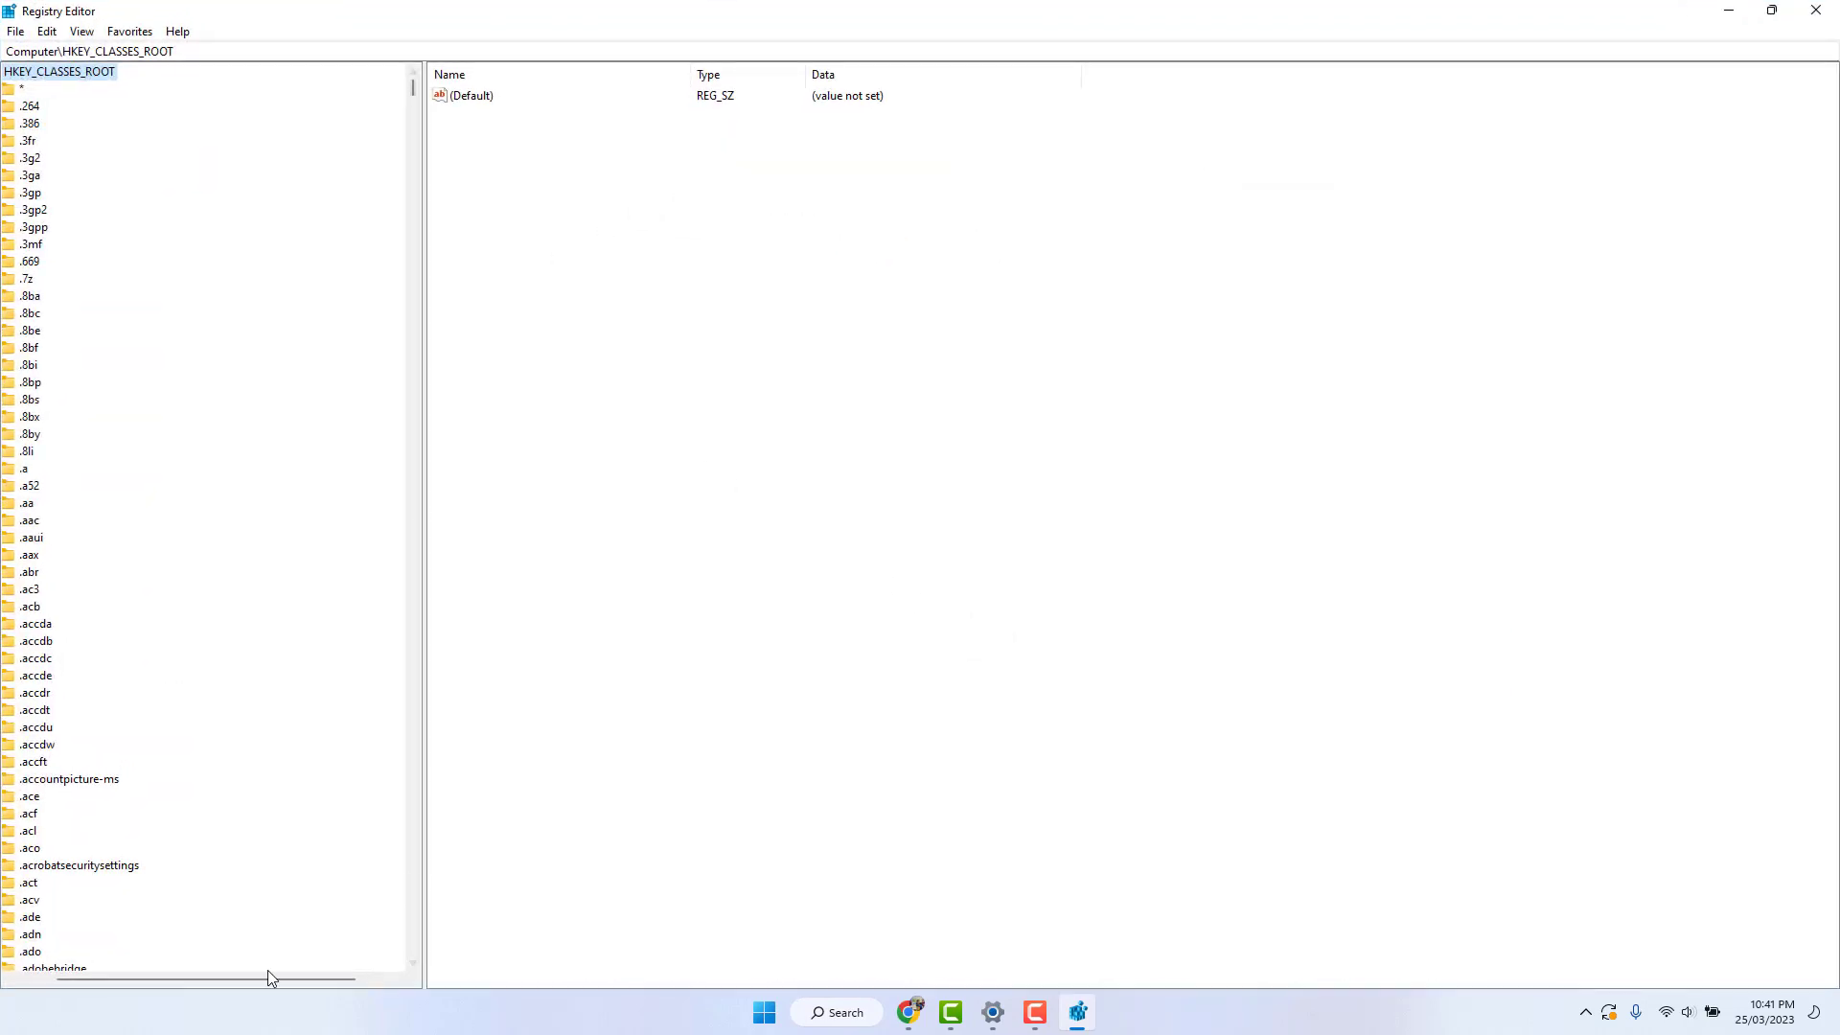
{"action": "left_click_drag", "start_coordinate": [266, 975], "coordinate": [187, 975]}
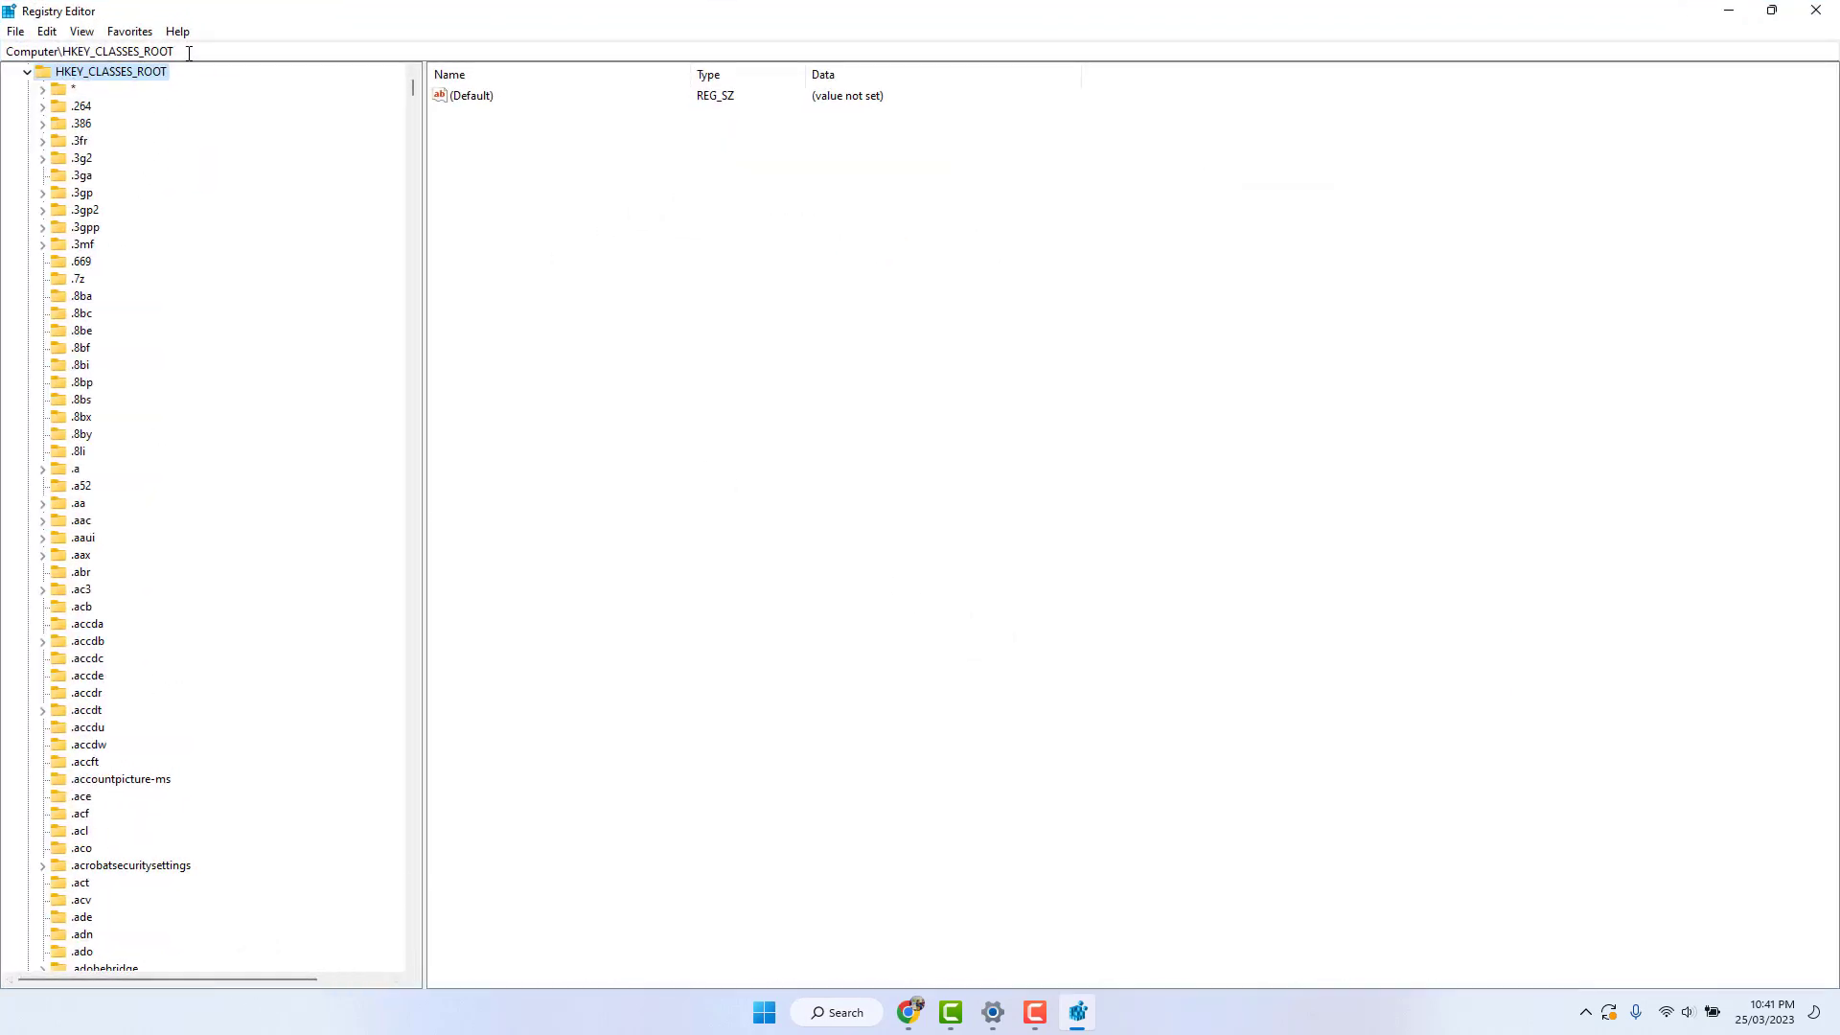
{"action": "left_click", "coordinate": [26, 71]}
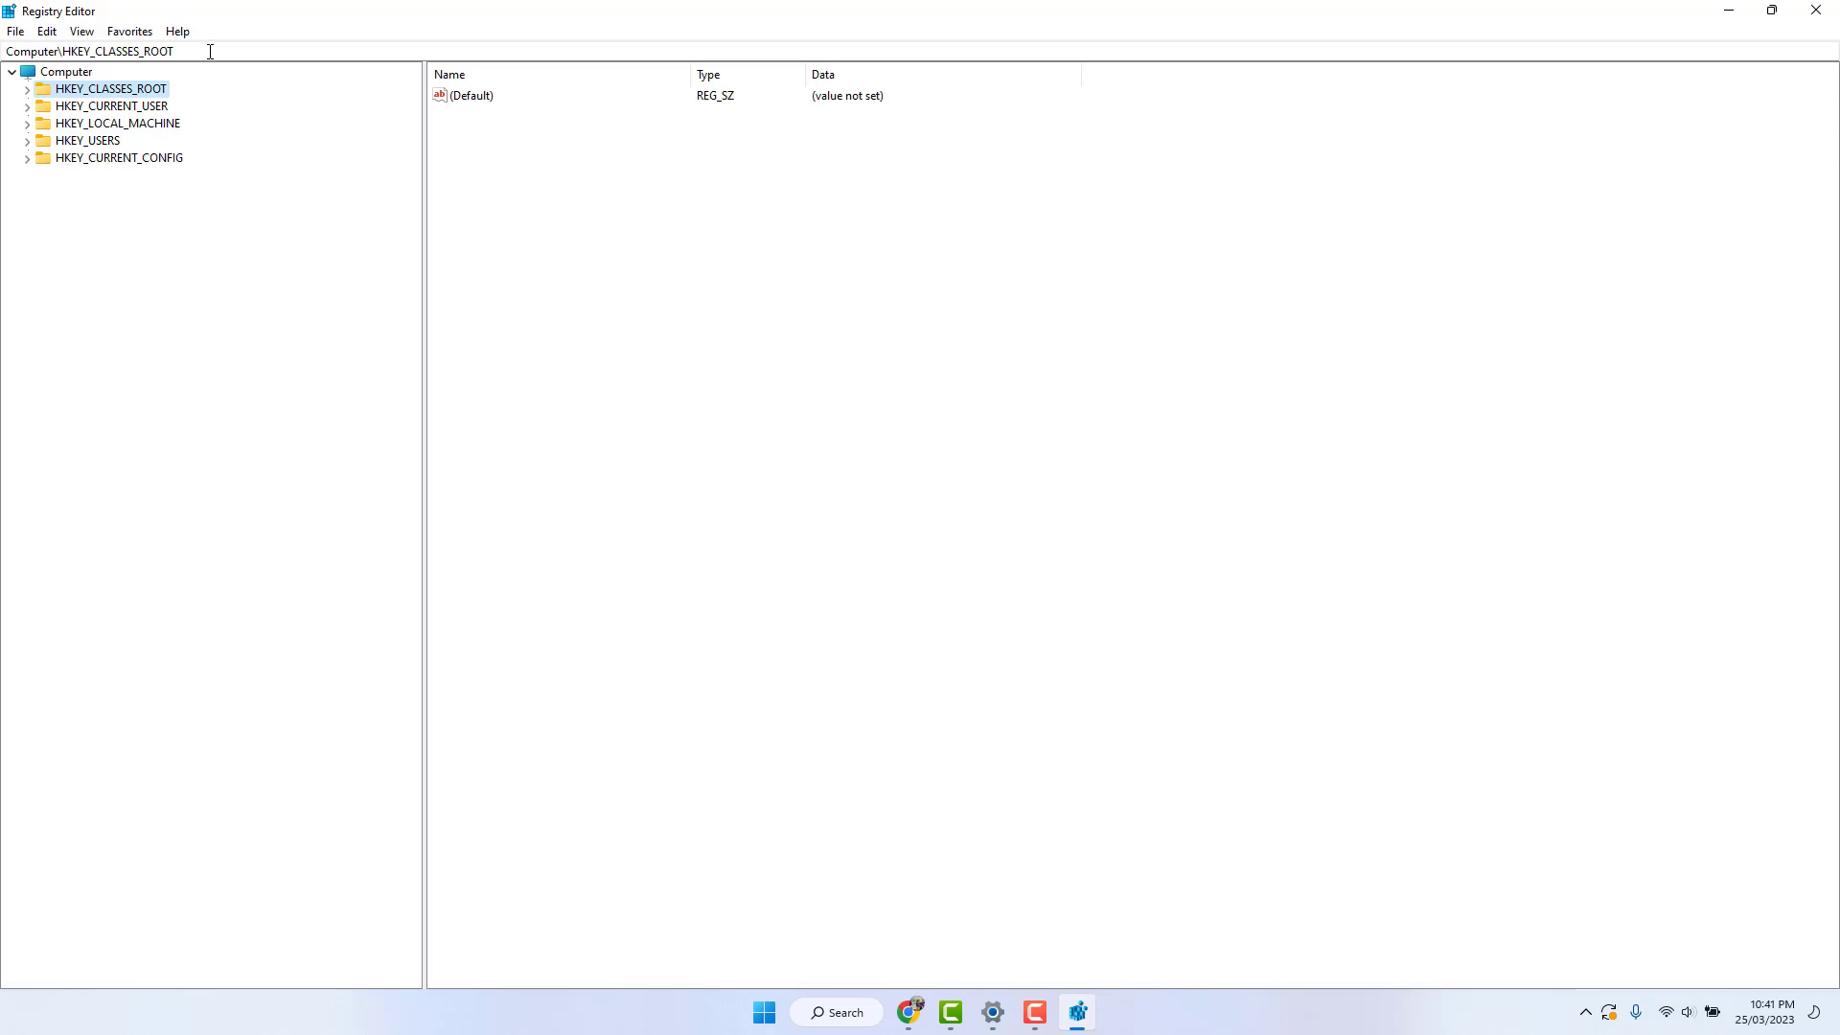
Step: Go to HKLM\SYSTEM\CurrentControlSet\Services\WlanSvc\Parameters\HostedNetworkSettings and select the HostedNetworkSettings value
{"action": "left_click", "coordinate": [210, 51]}
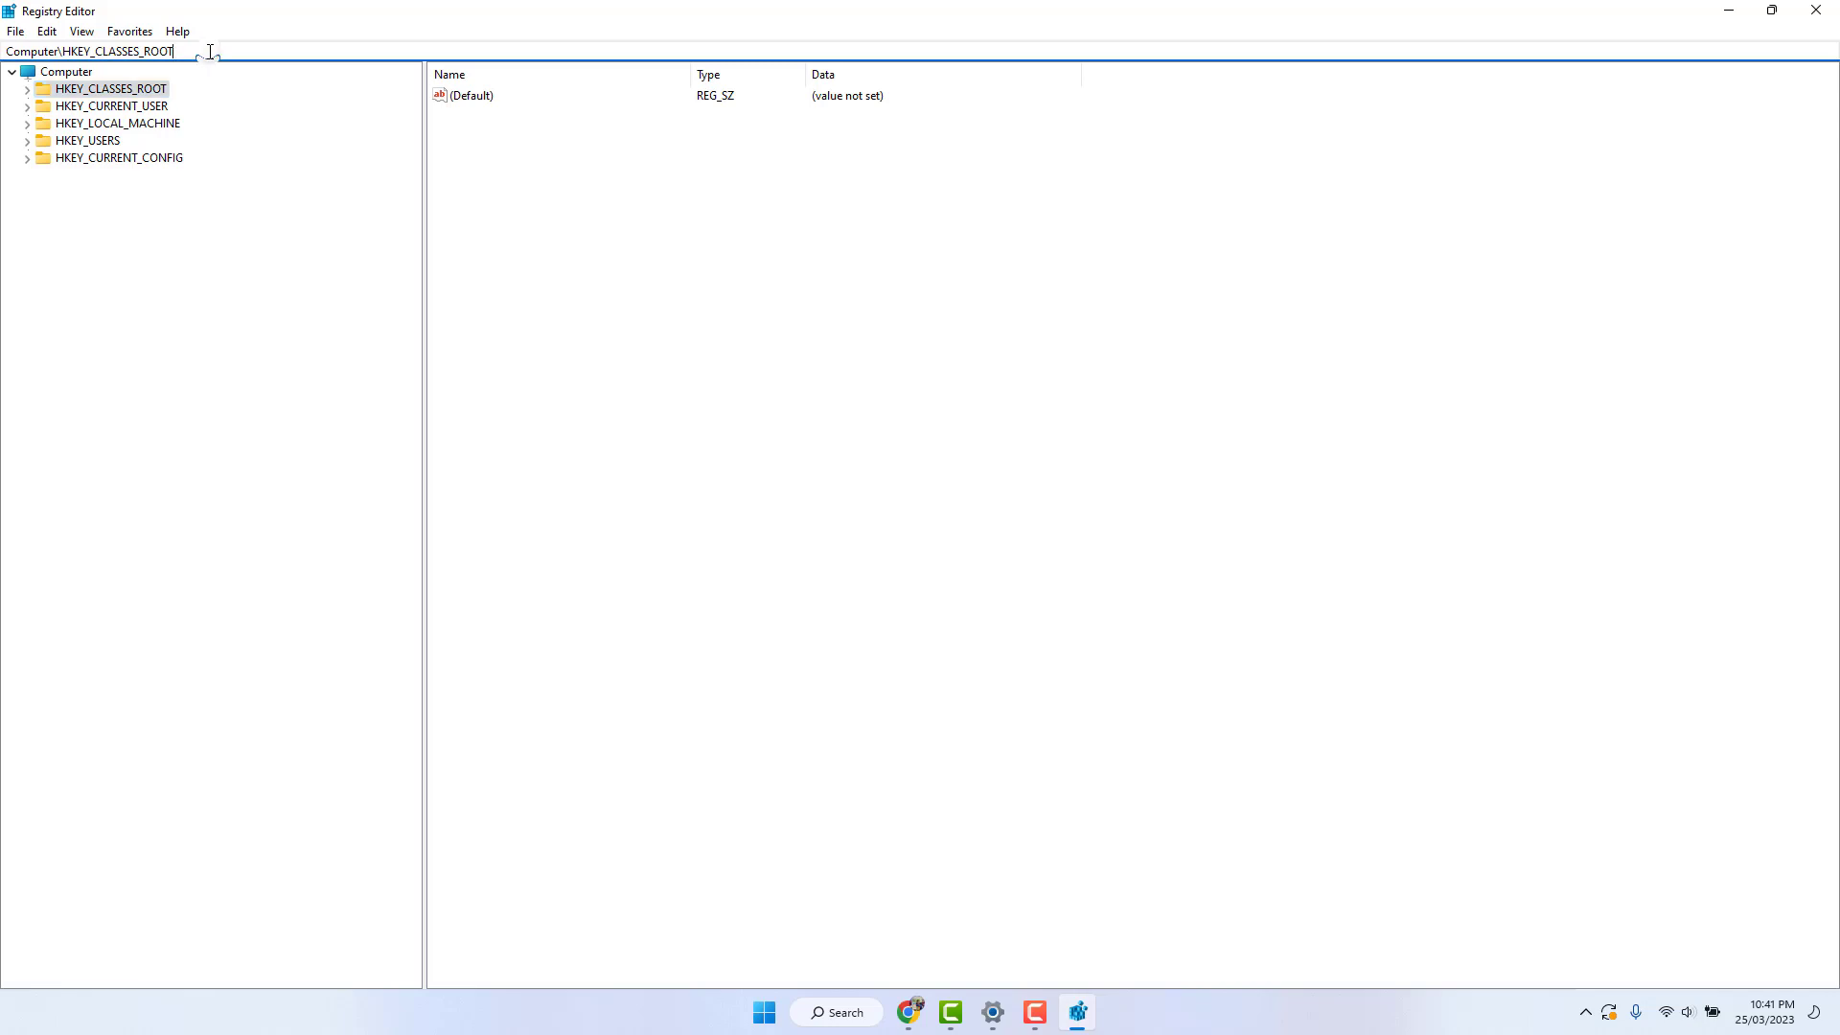
{"action": "left_click", "coordinate": [203, 46]}
{"action": "type", "text": "HKEY_LOCAL_MACHINE\\SYSTEM\\CurrentControlSet\\Services\\WlanSvc\\Parameters\\HostedNetworkSettings"}
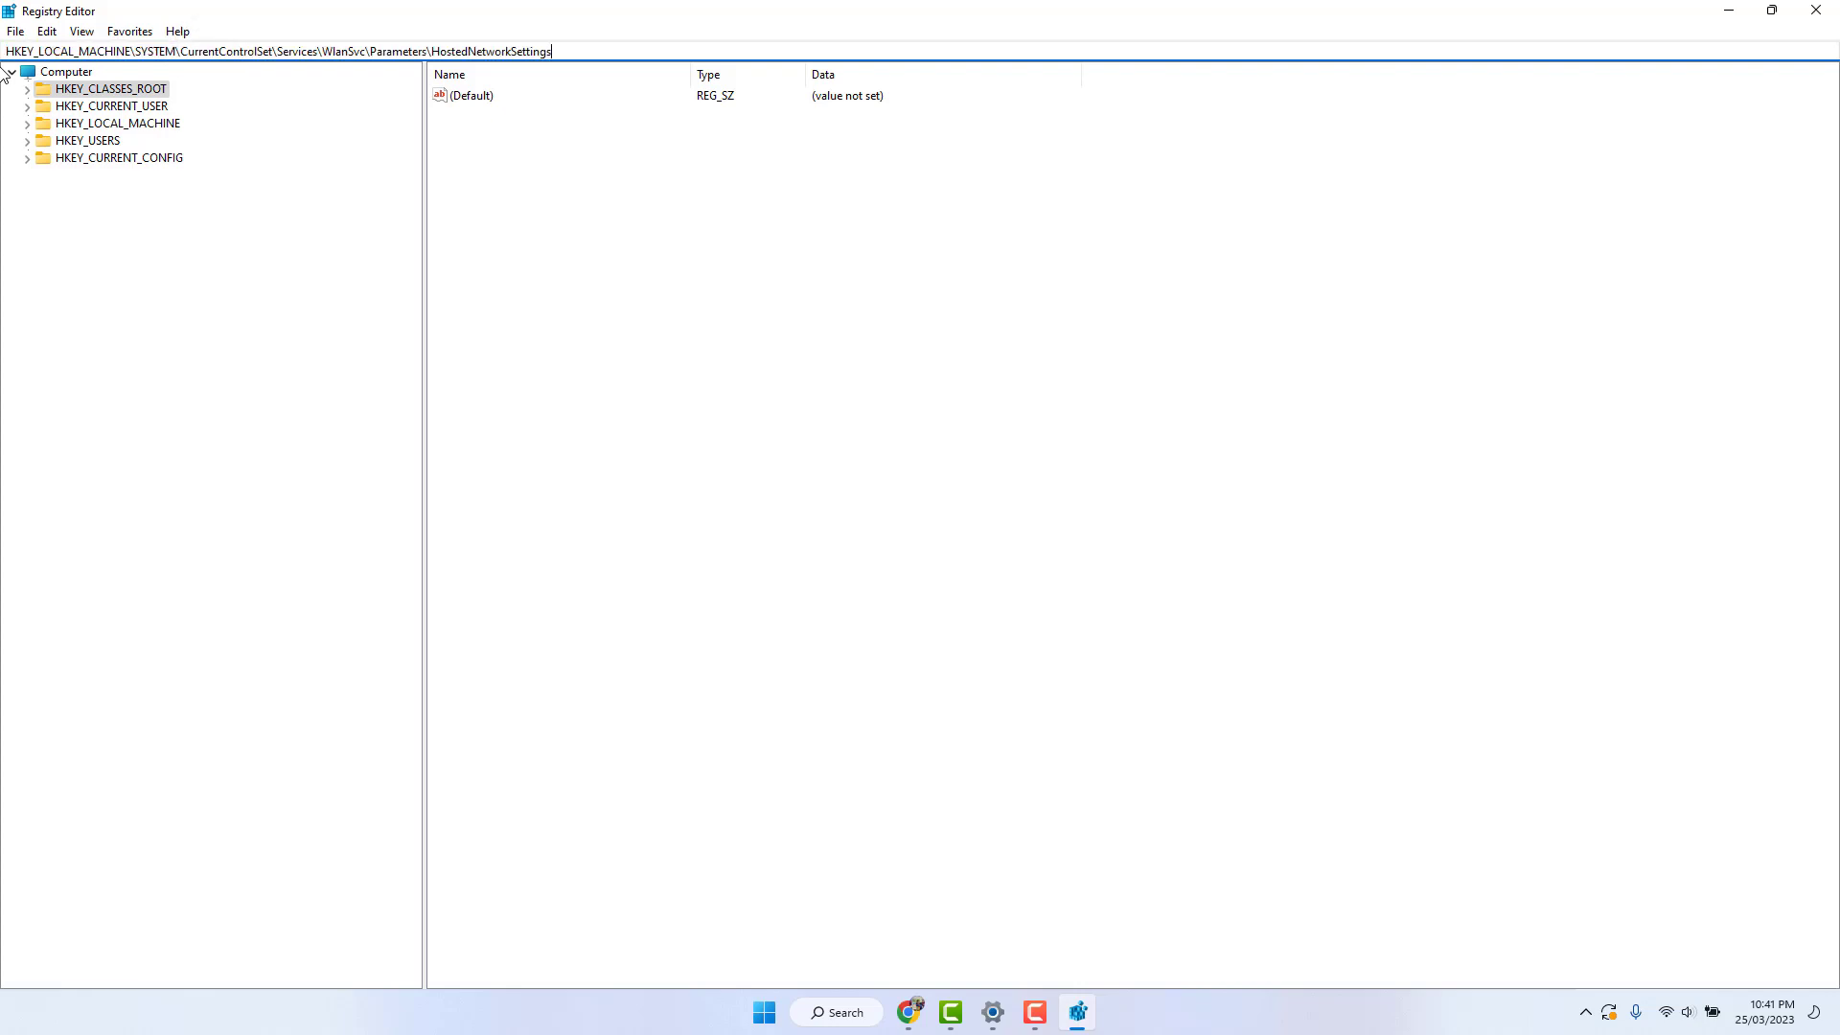
{"action": "key", "text": "Return"}
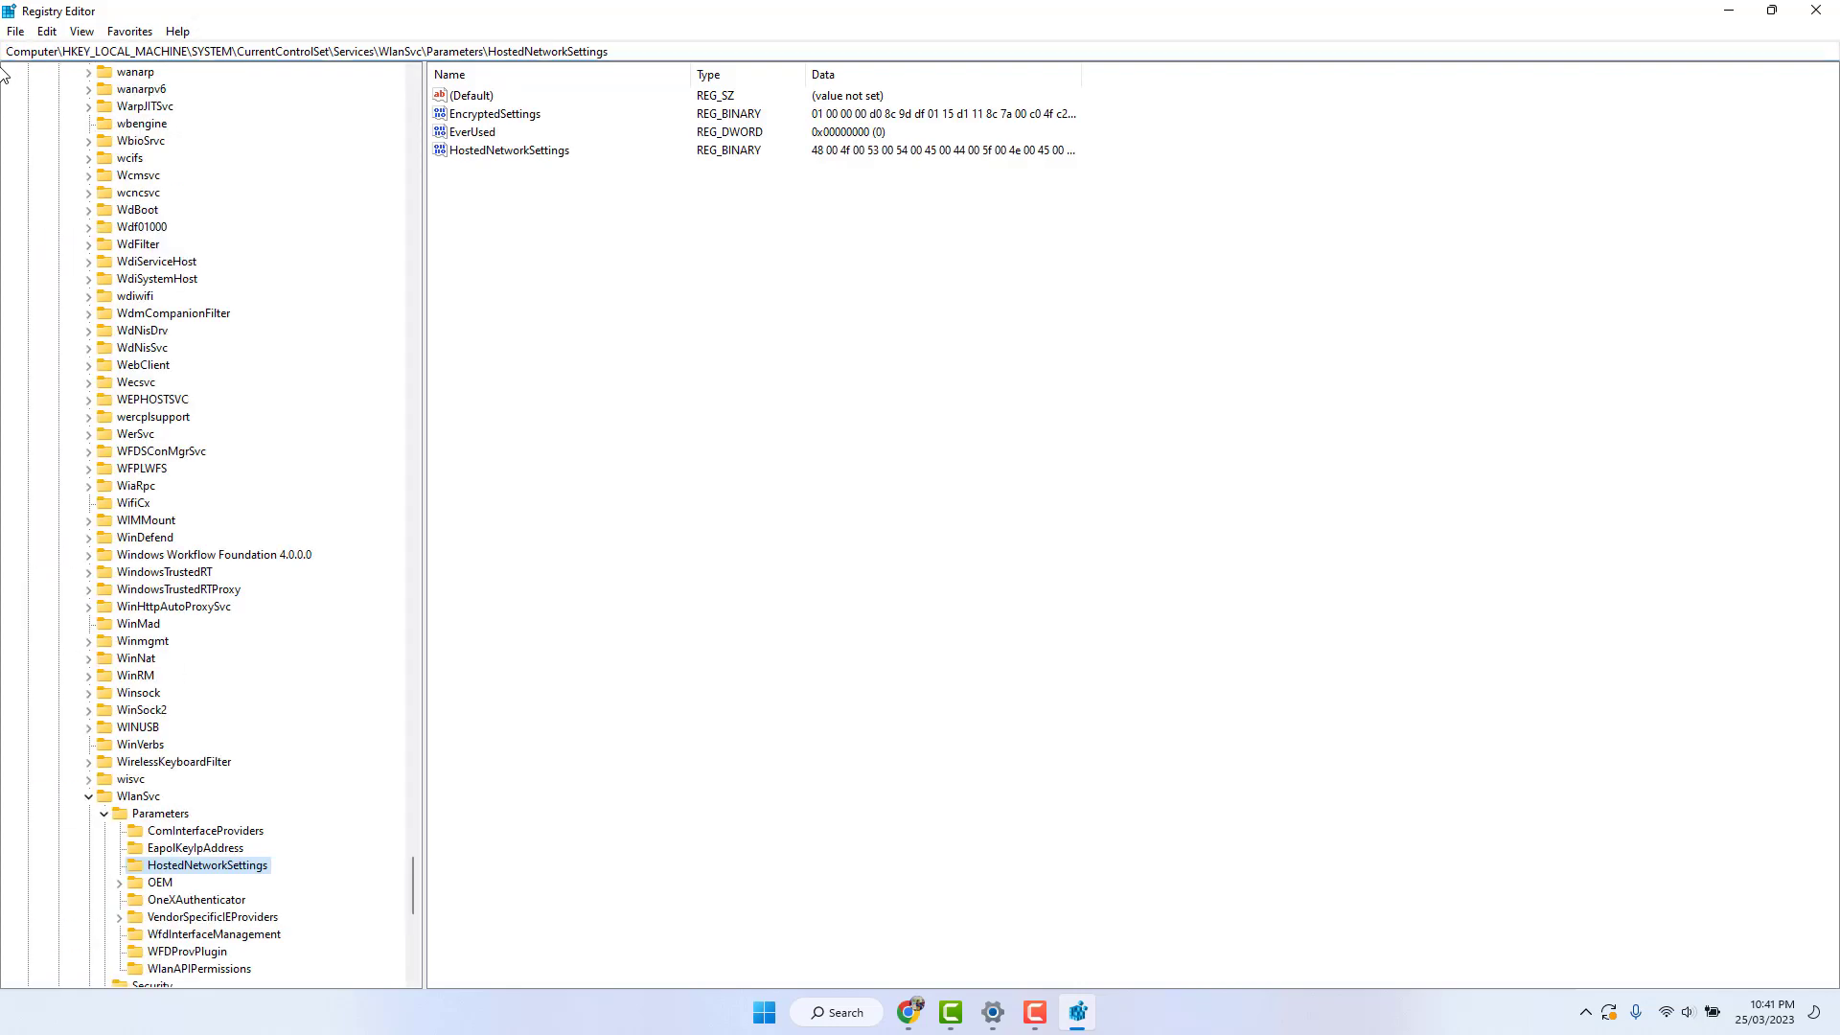
{"action": "left_click", "coordinate": [527, 153]}
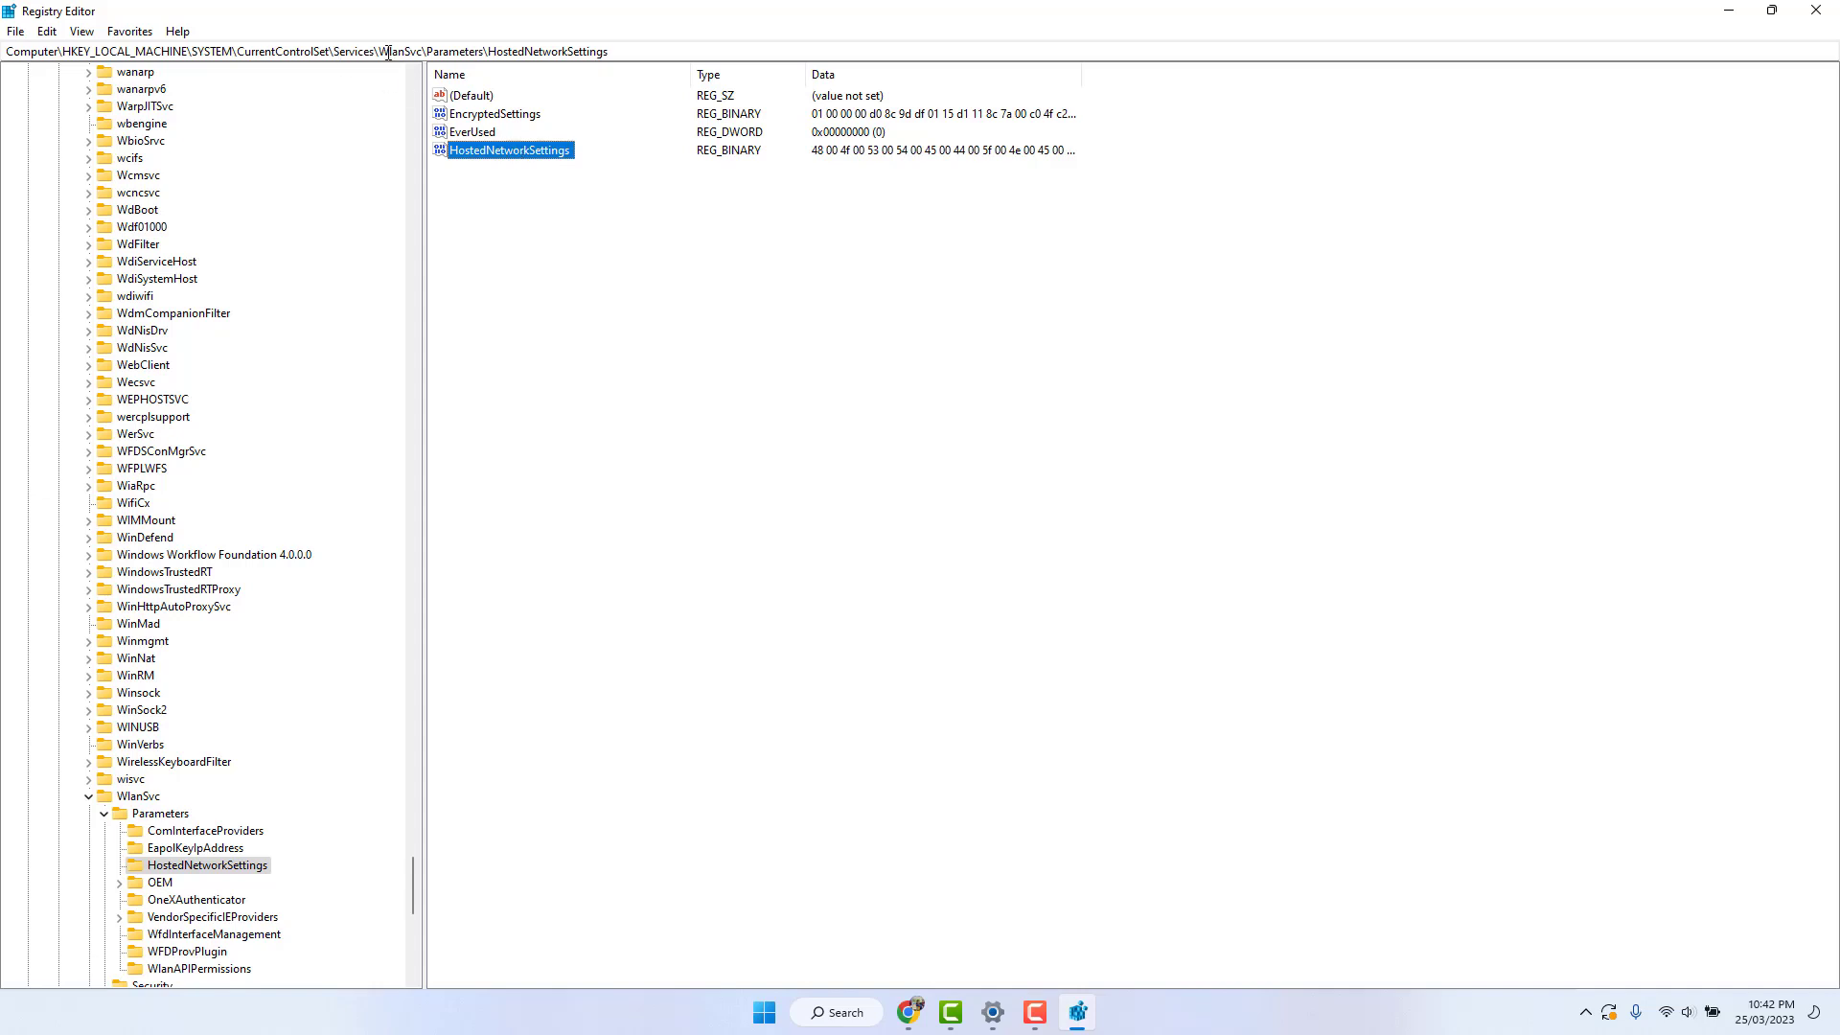
{"action": "left_click", "coordinate": [15, 31]}
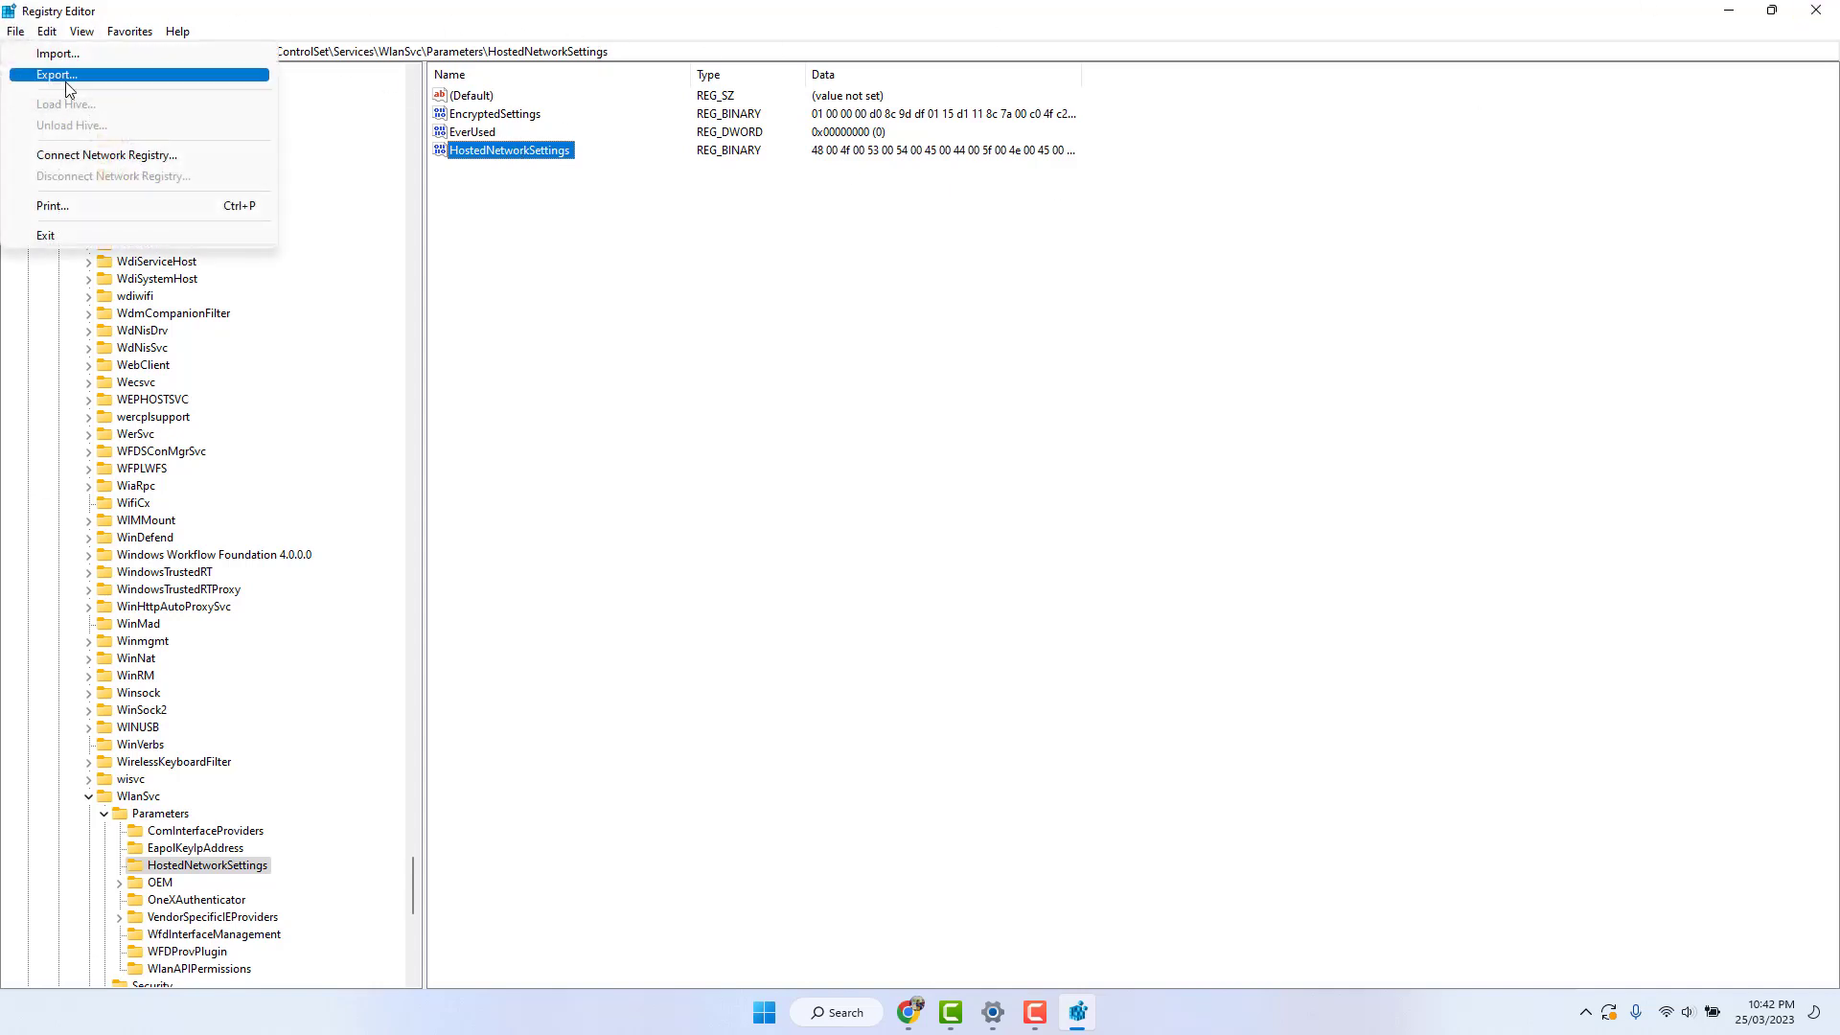
{"action": "left_click", "coordinate": [54, 75]}
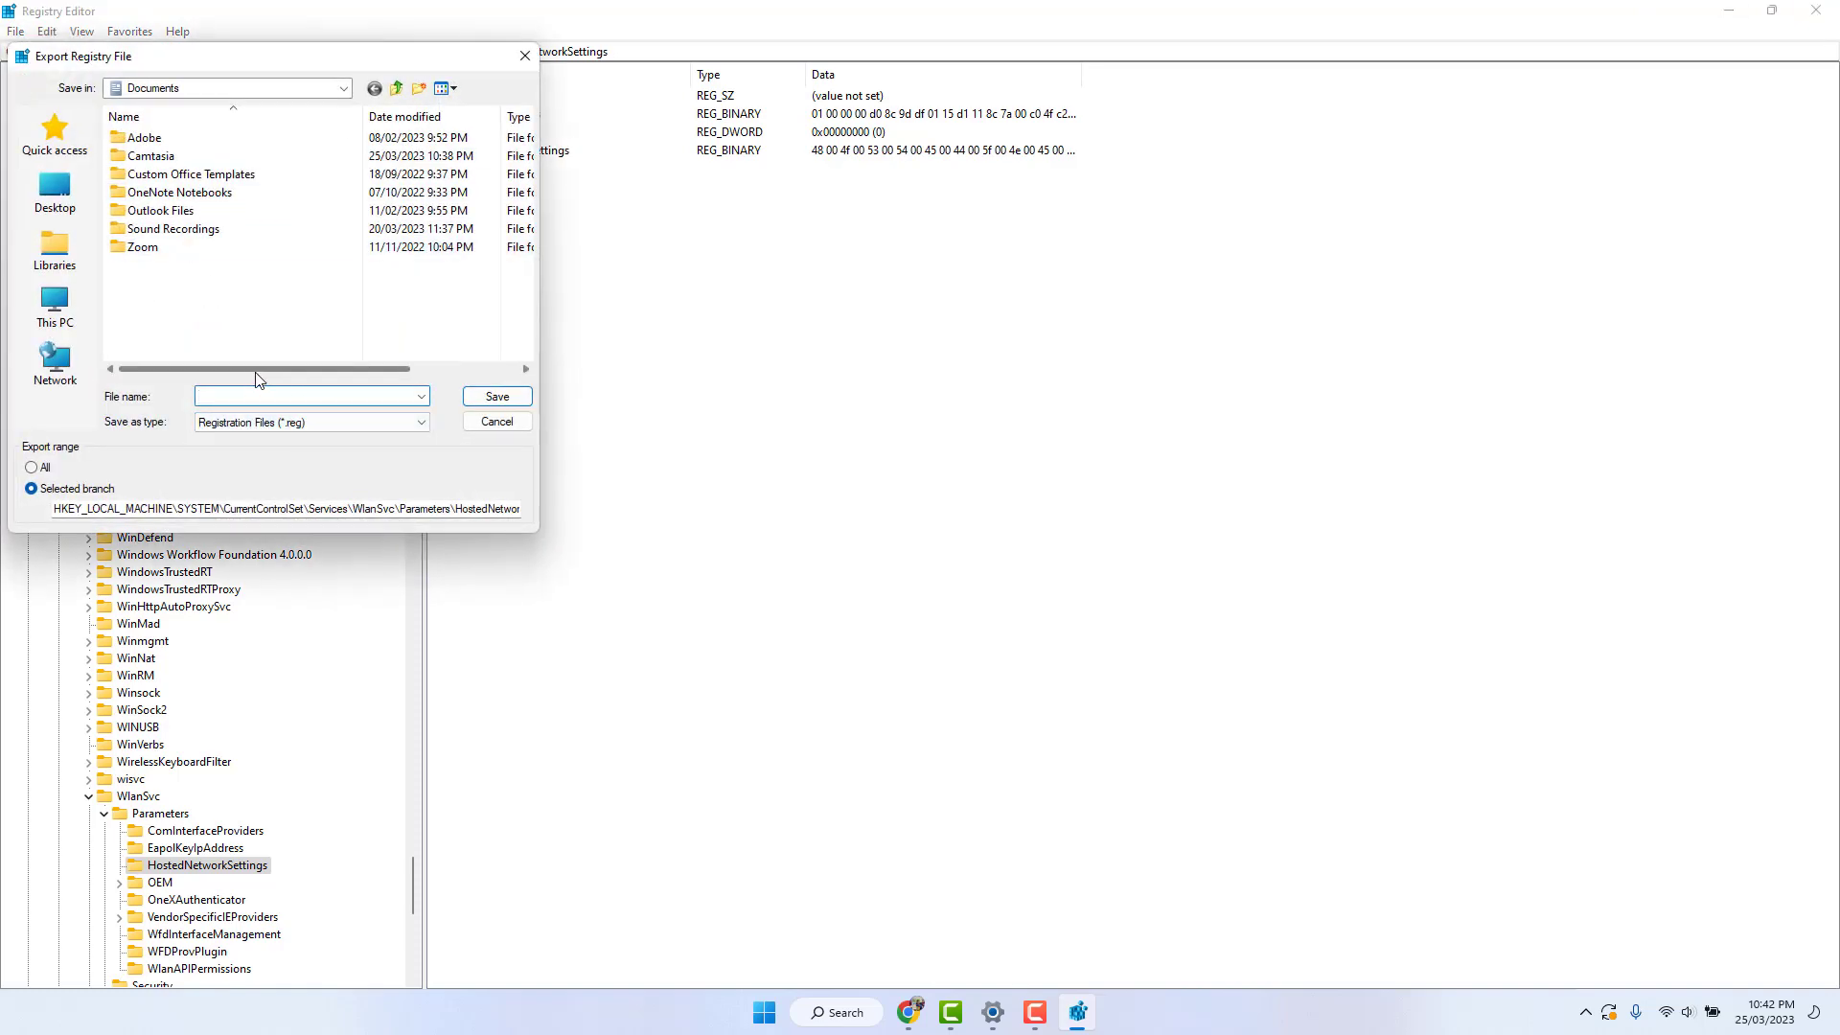
{"action": "left_click", "coordinate": [504, 424]}
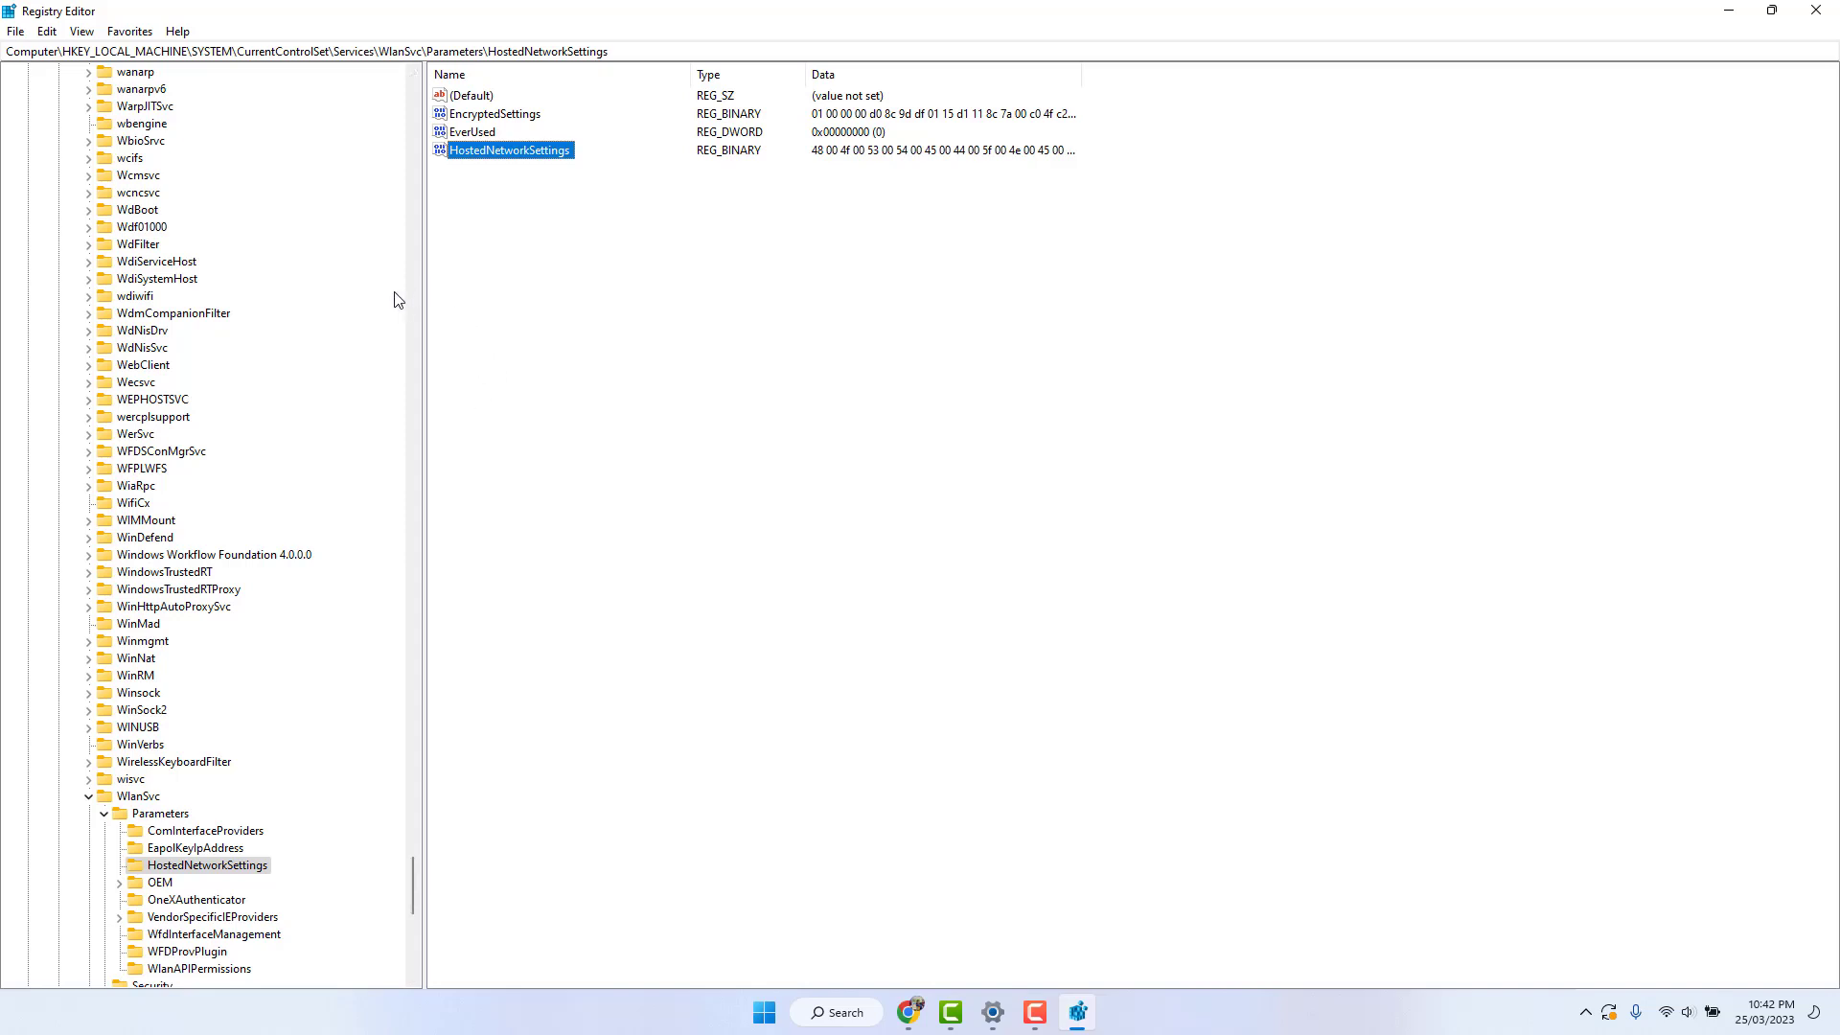
Step: Review the HostedNetworkSettings value's context menu without changes, then close Registry Editor
{"action": "left_click", "coordinate": [553, 300]}
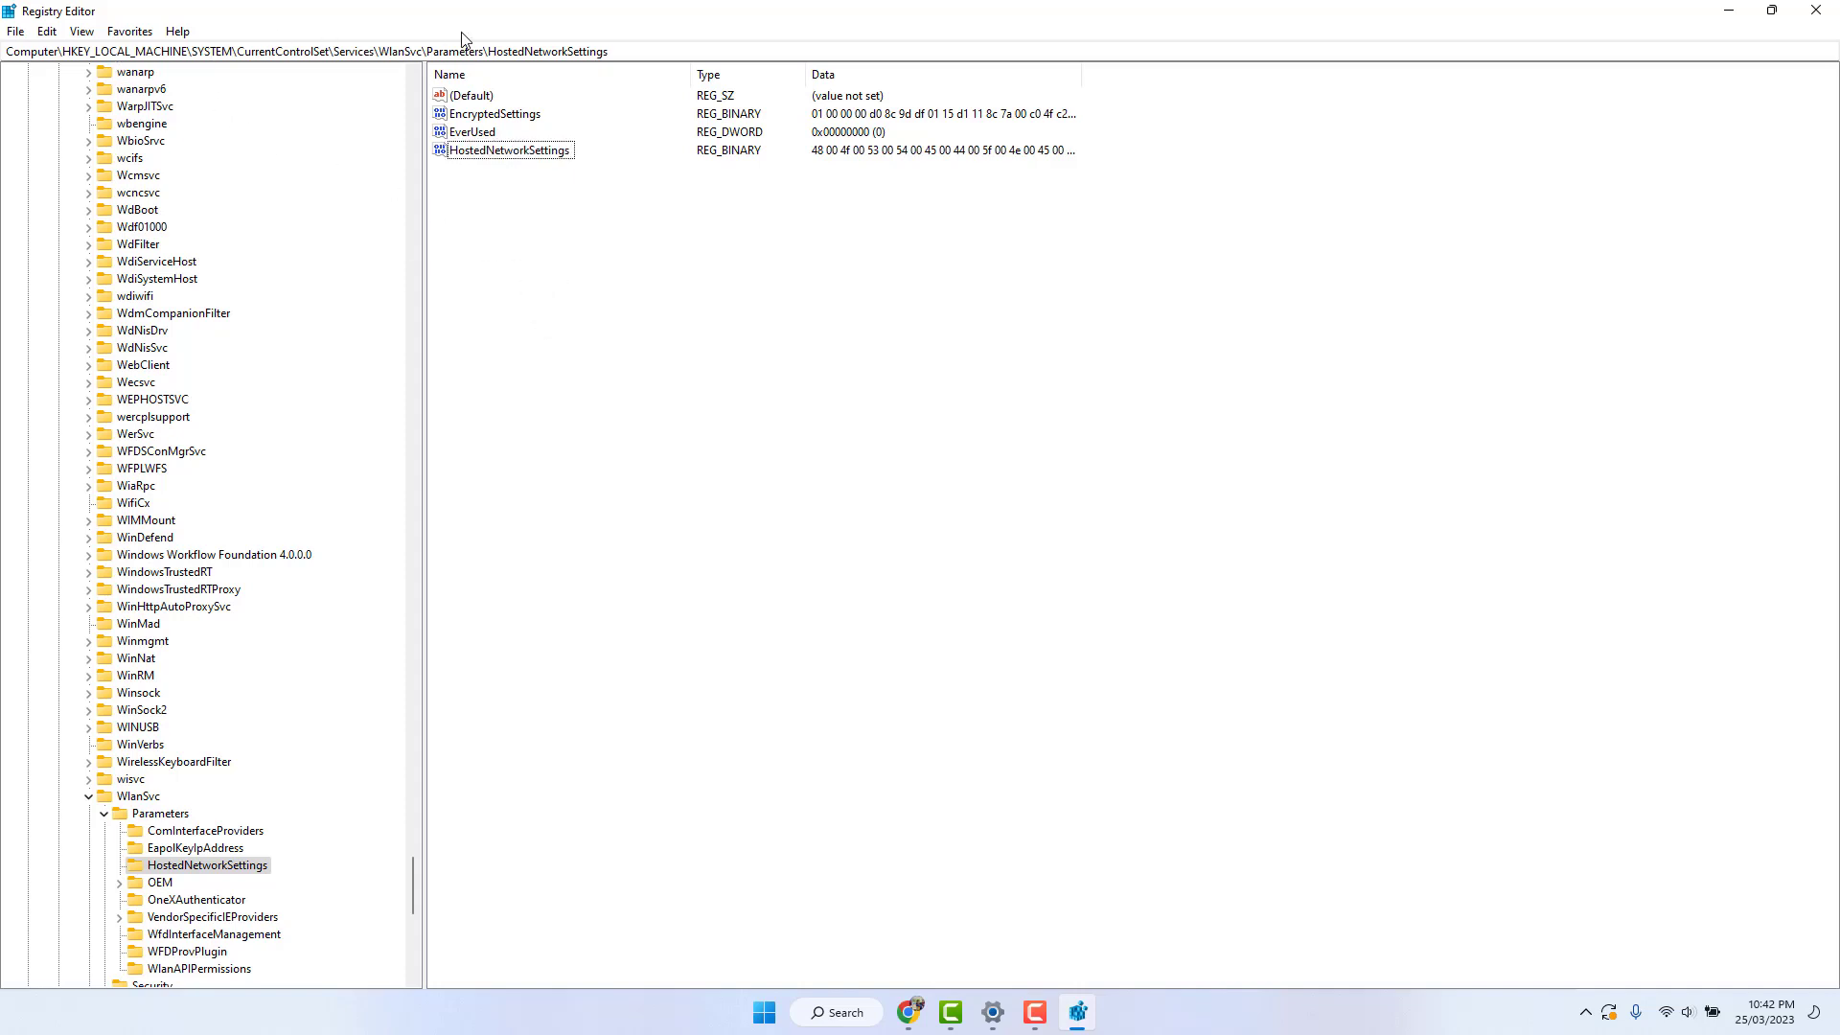
{"action": "left_click", "coordinate": [567, 216]}
{"action": "left_click", "coordinate": [508, 149]}
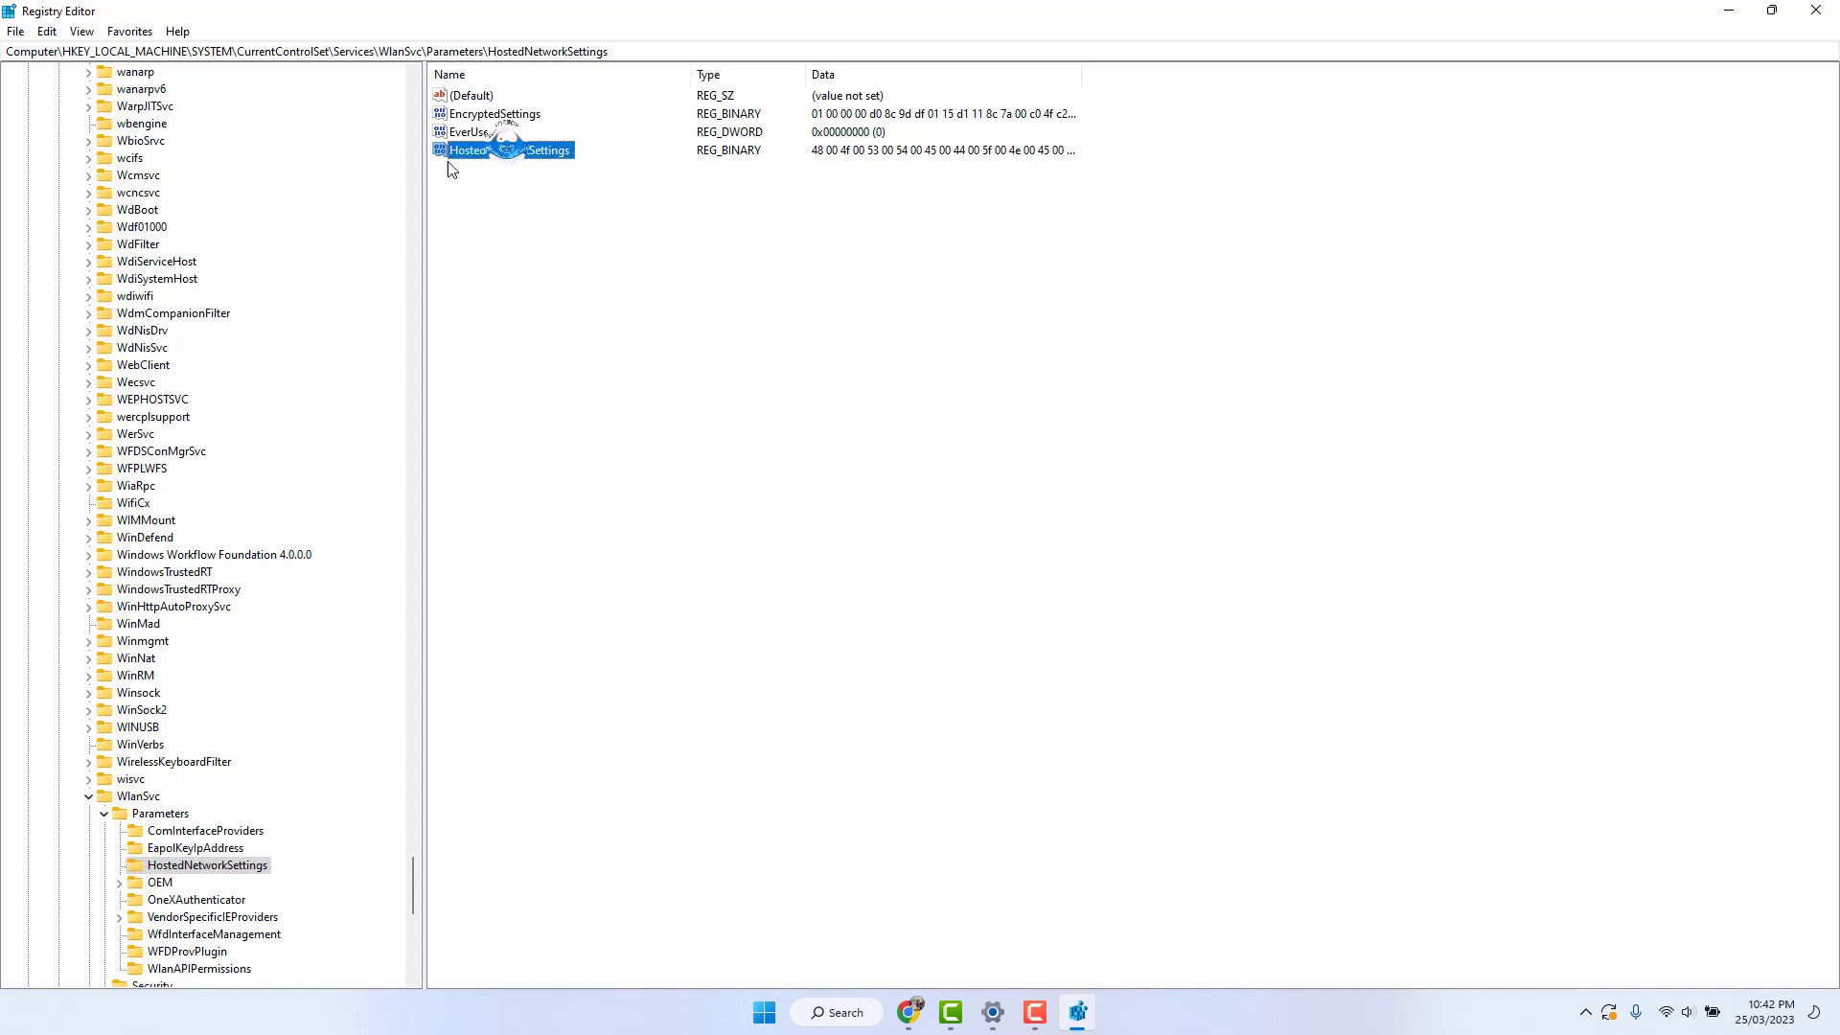
{"action": "right_click", "coordinate": [515, 151]}
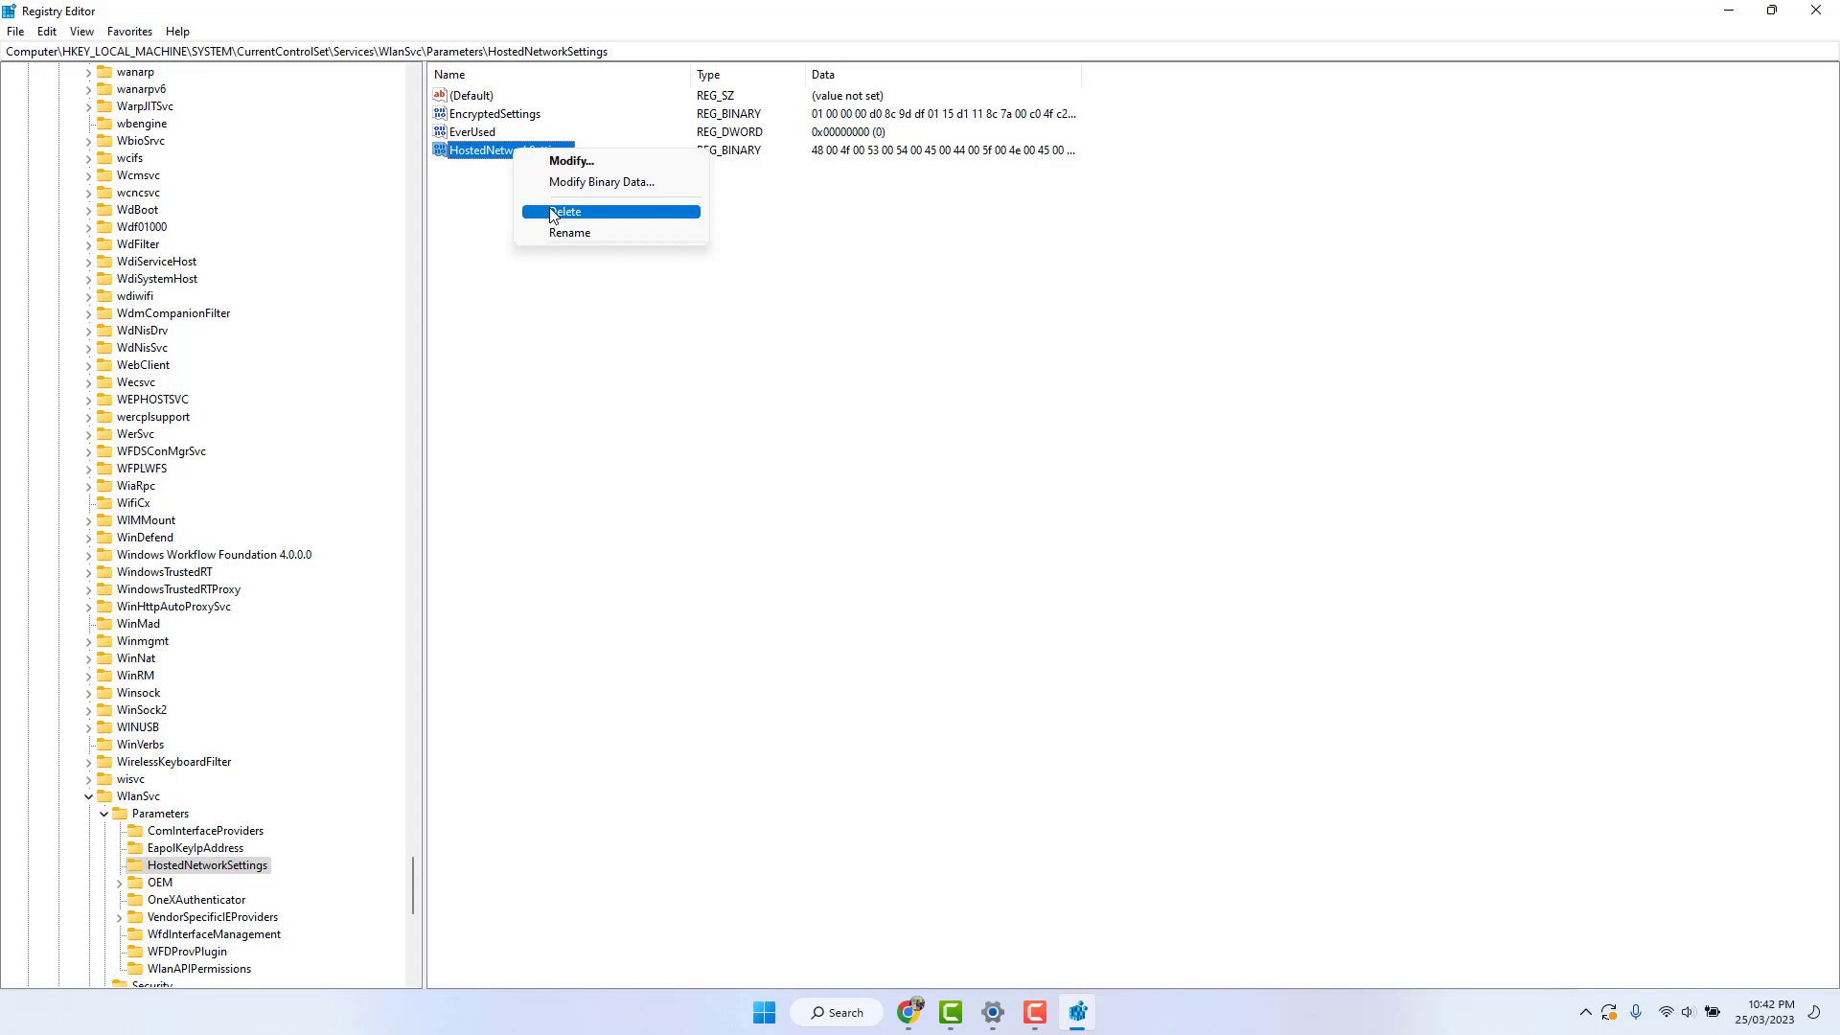
{"action": "left_click", "coordinate": [537, 353]}
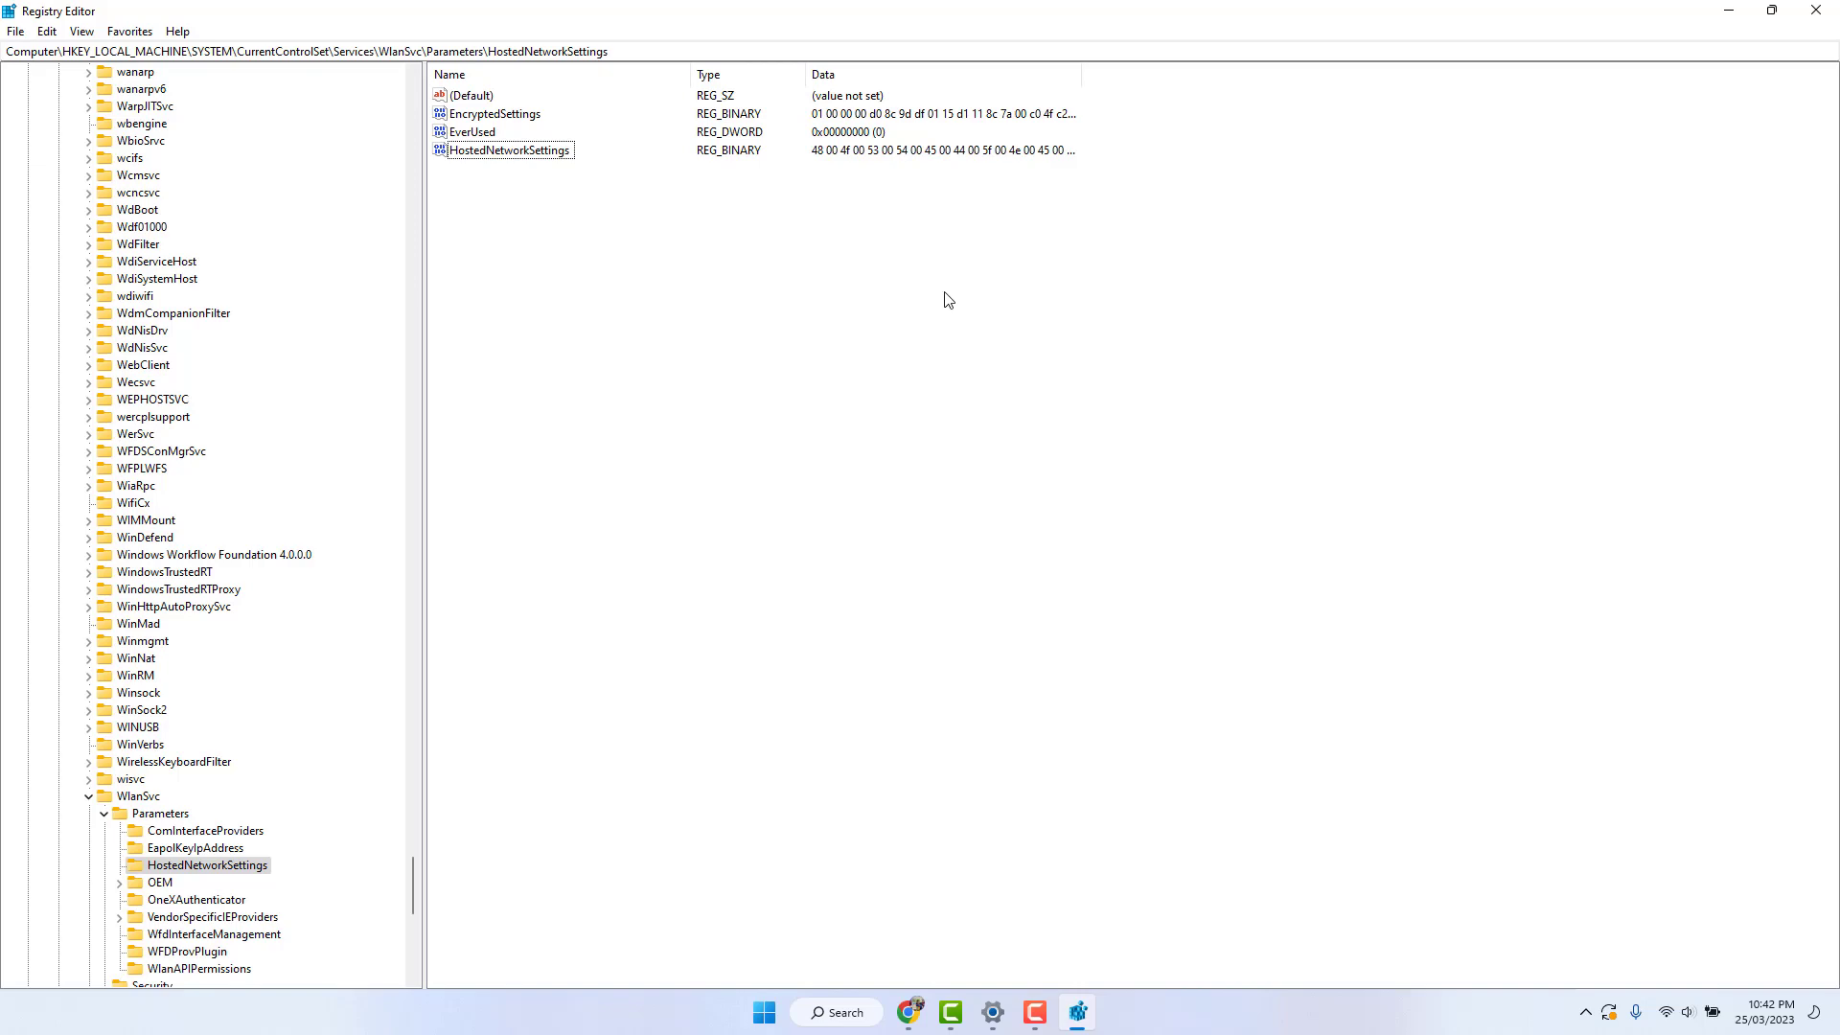
{"action": "left_click", "coordinate": [1816, 10]}
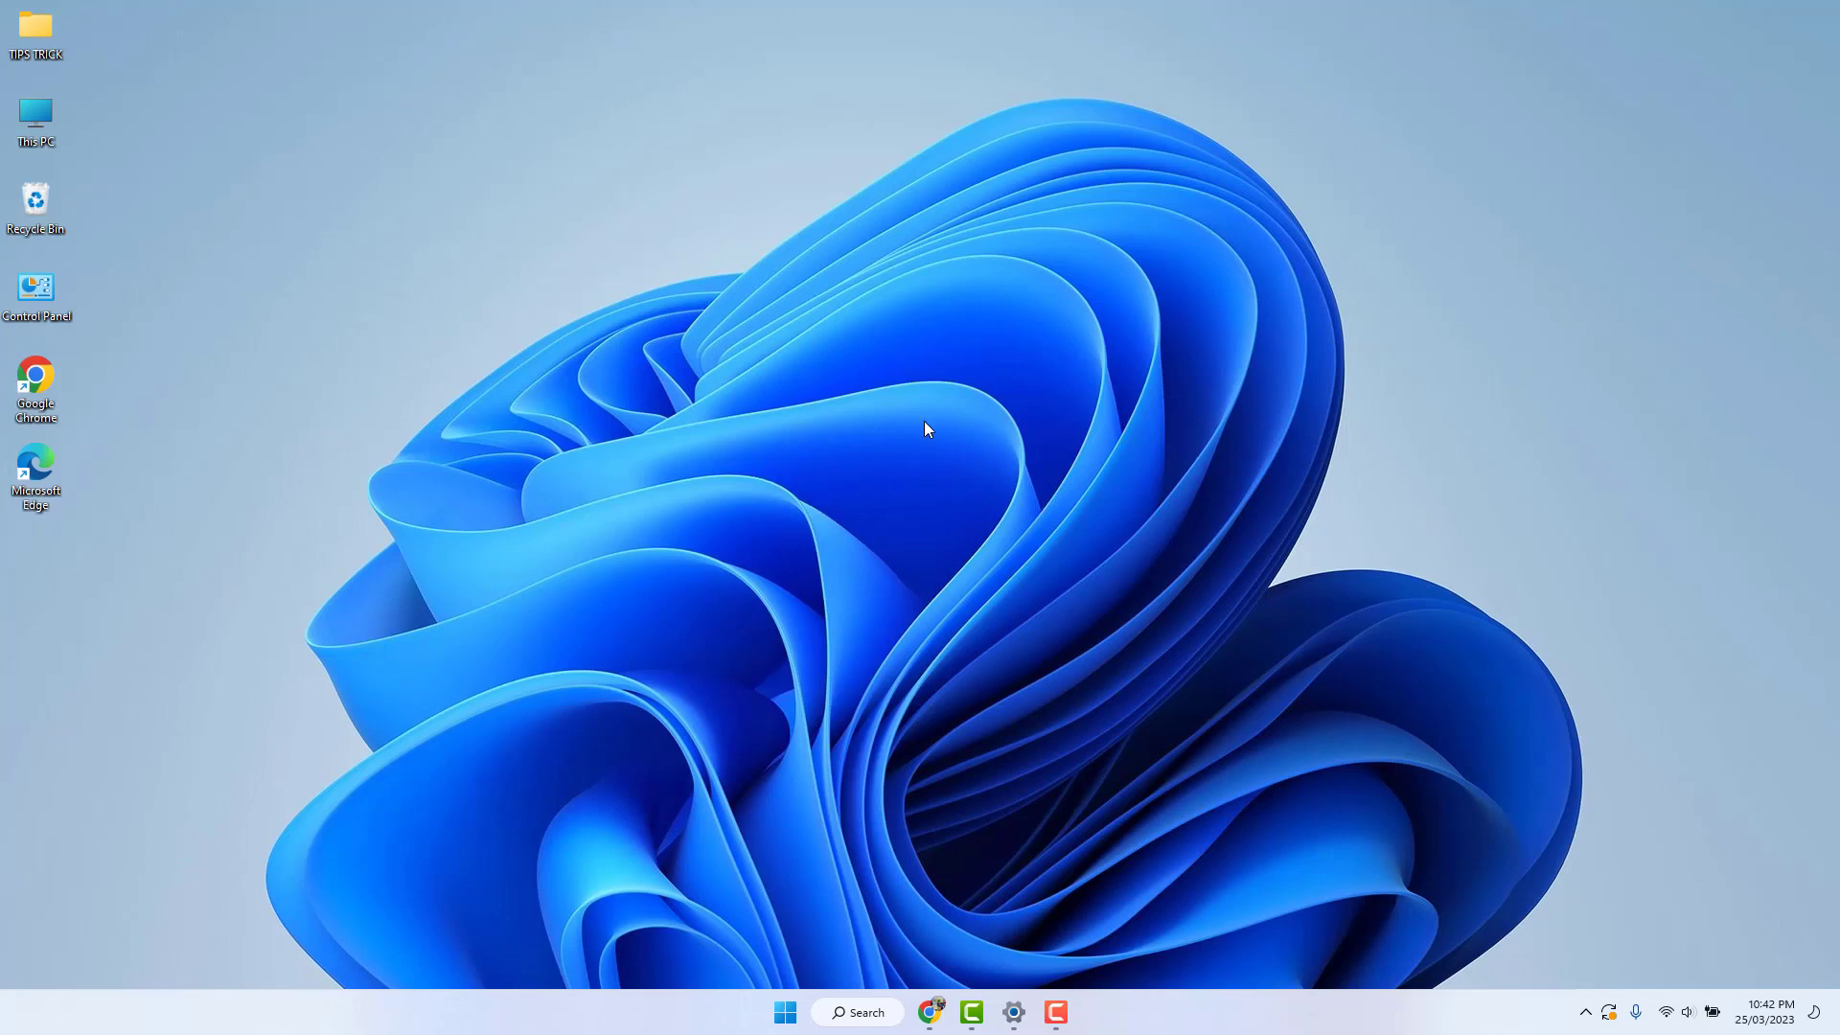
Step: In Device Manager, expand Network adapters and bring up actions for Microsoft Wi-Fi Direct Virtual Adapter #2
{"action": "right_click", "coordinate": [787, 1013]}
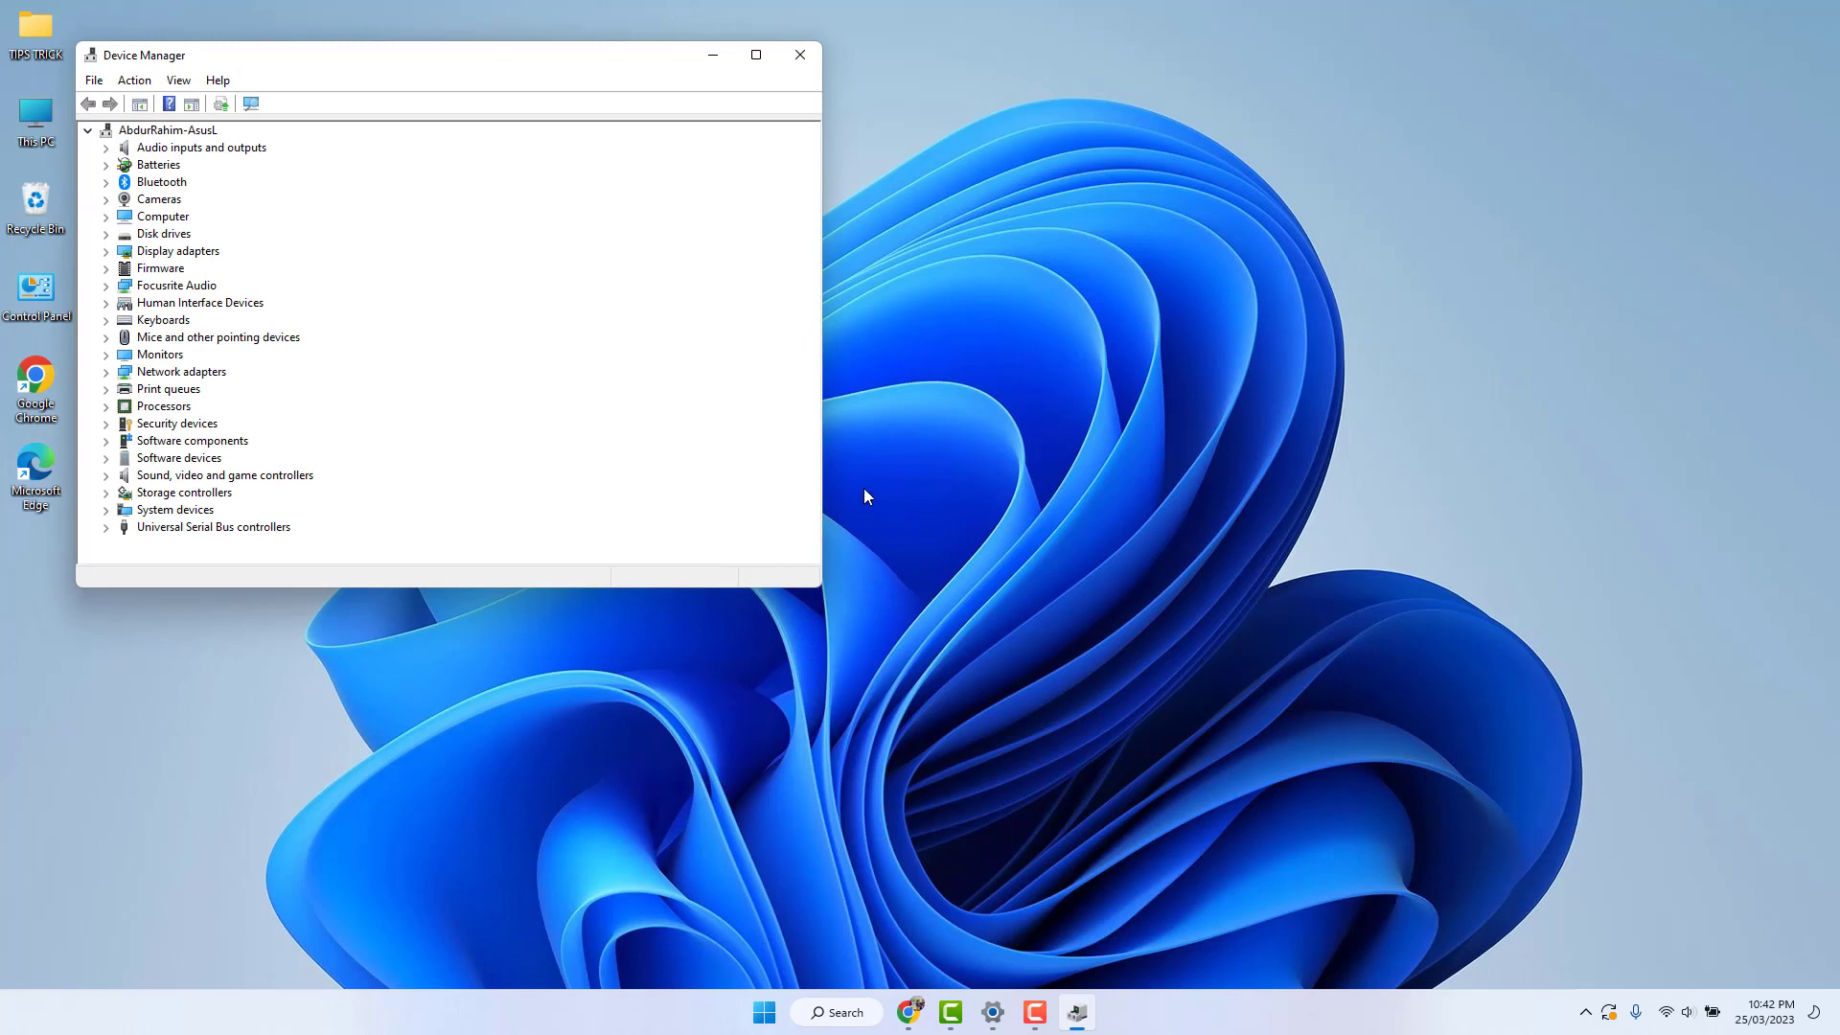
{"action": "left_click", "coordinate": [107, 373]}
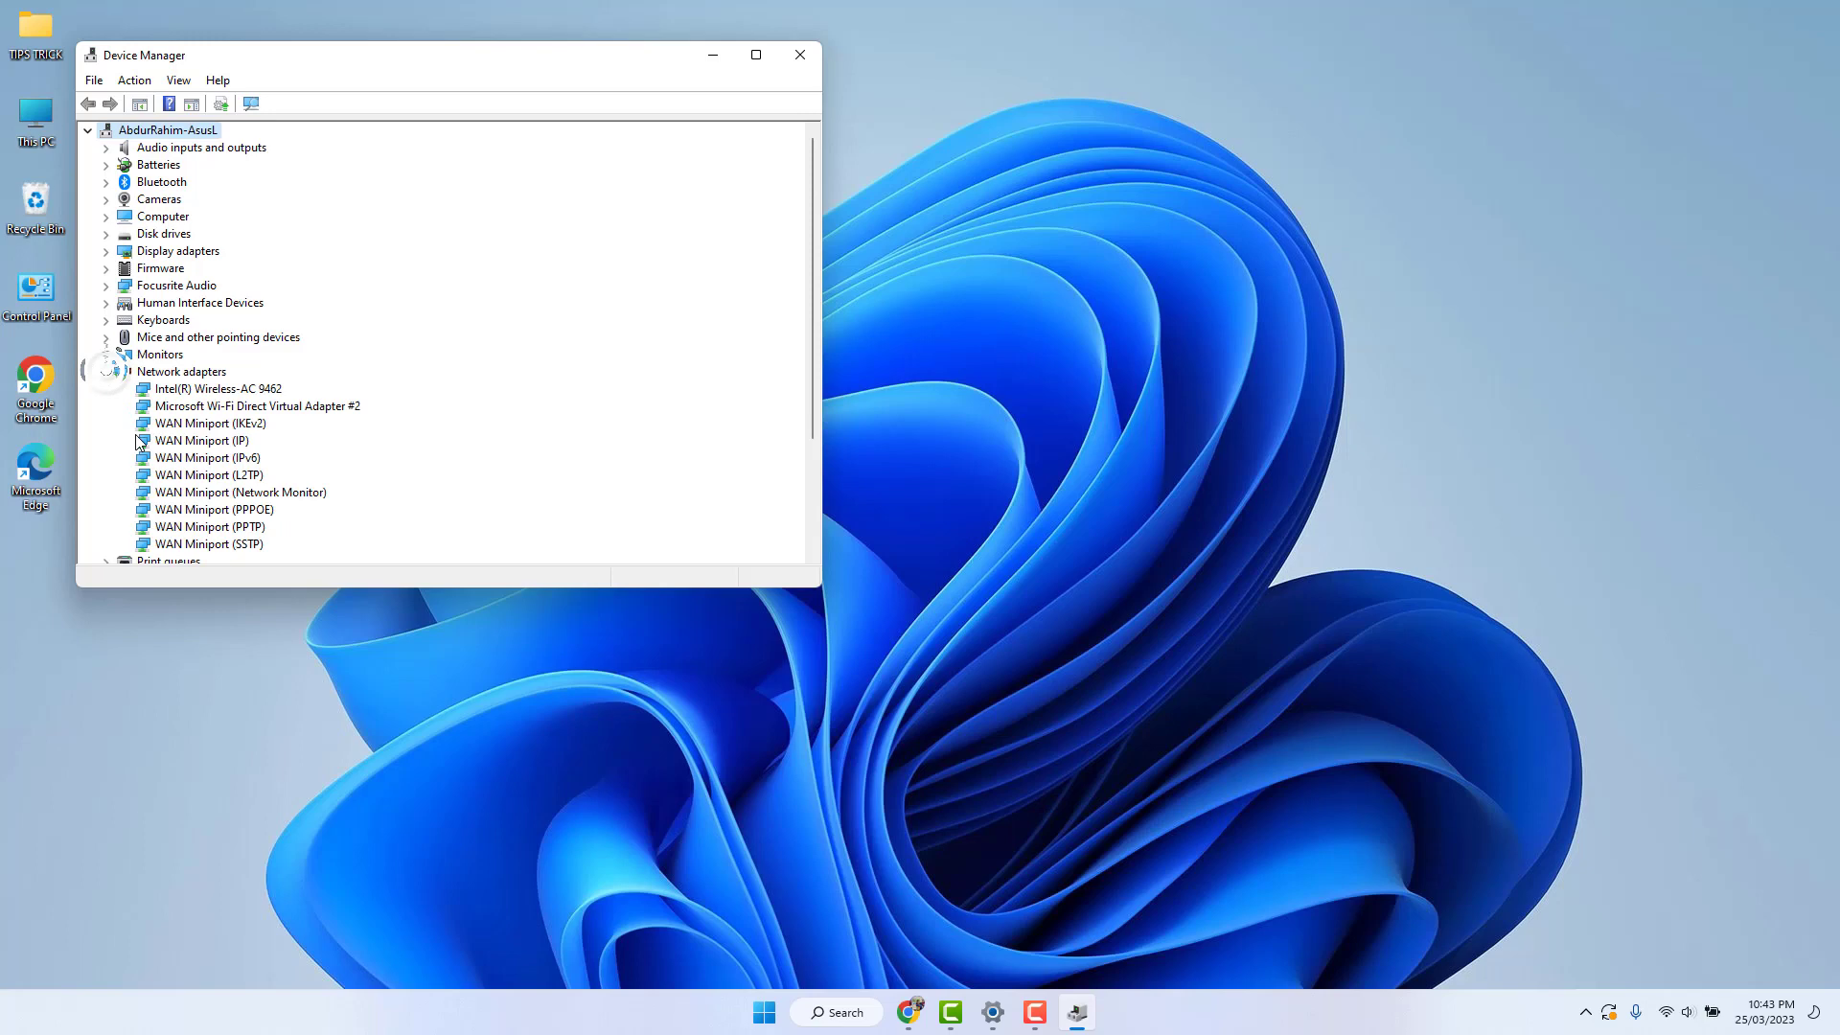
{"action": "left_click", "coordinate": [238, 410]}
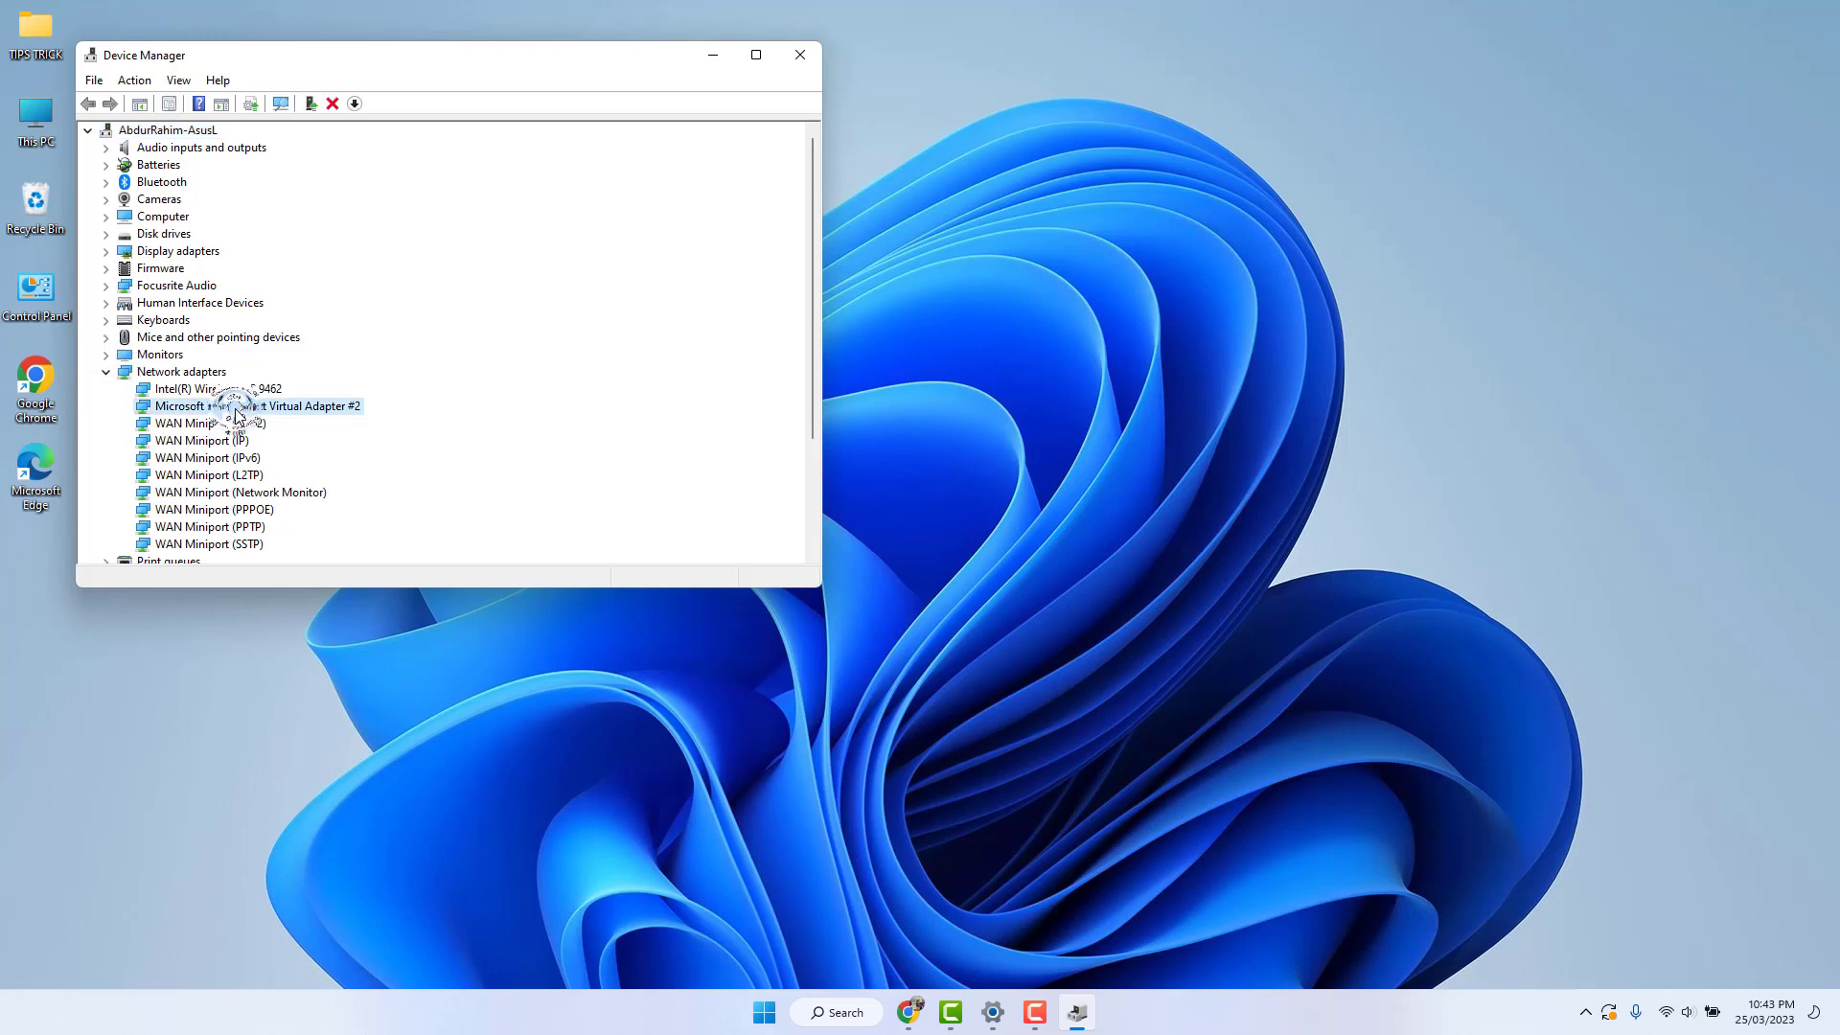
{"action": "right_click", "coordinate": [327, 409]}
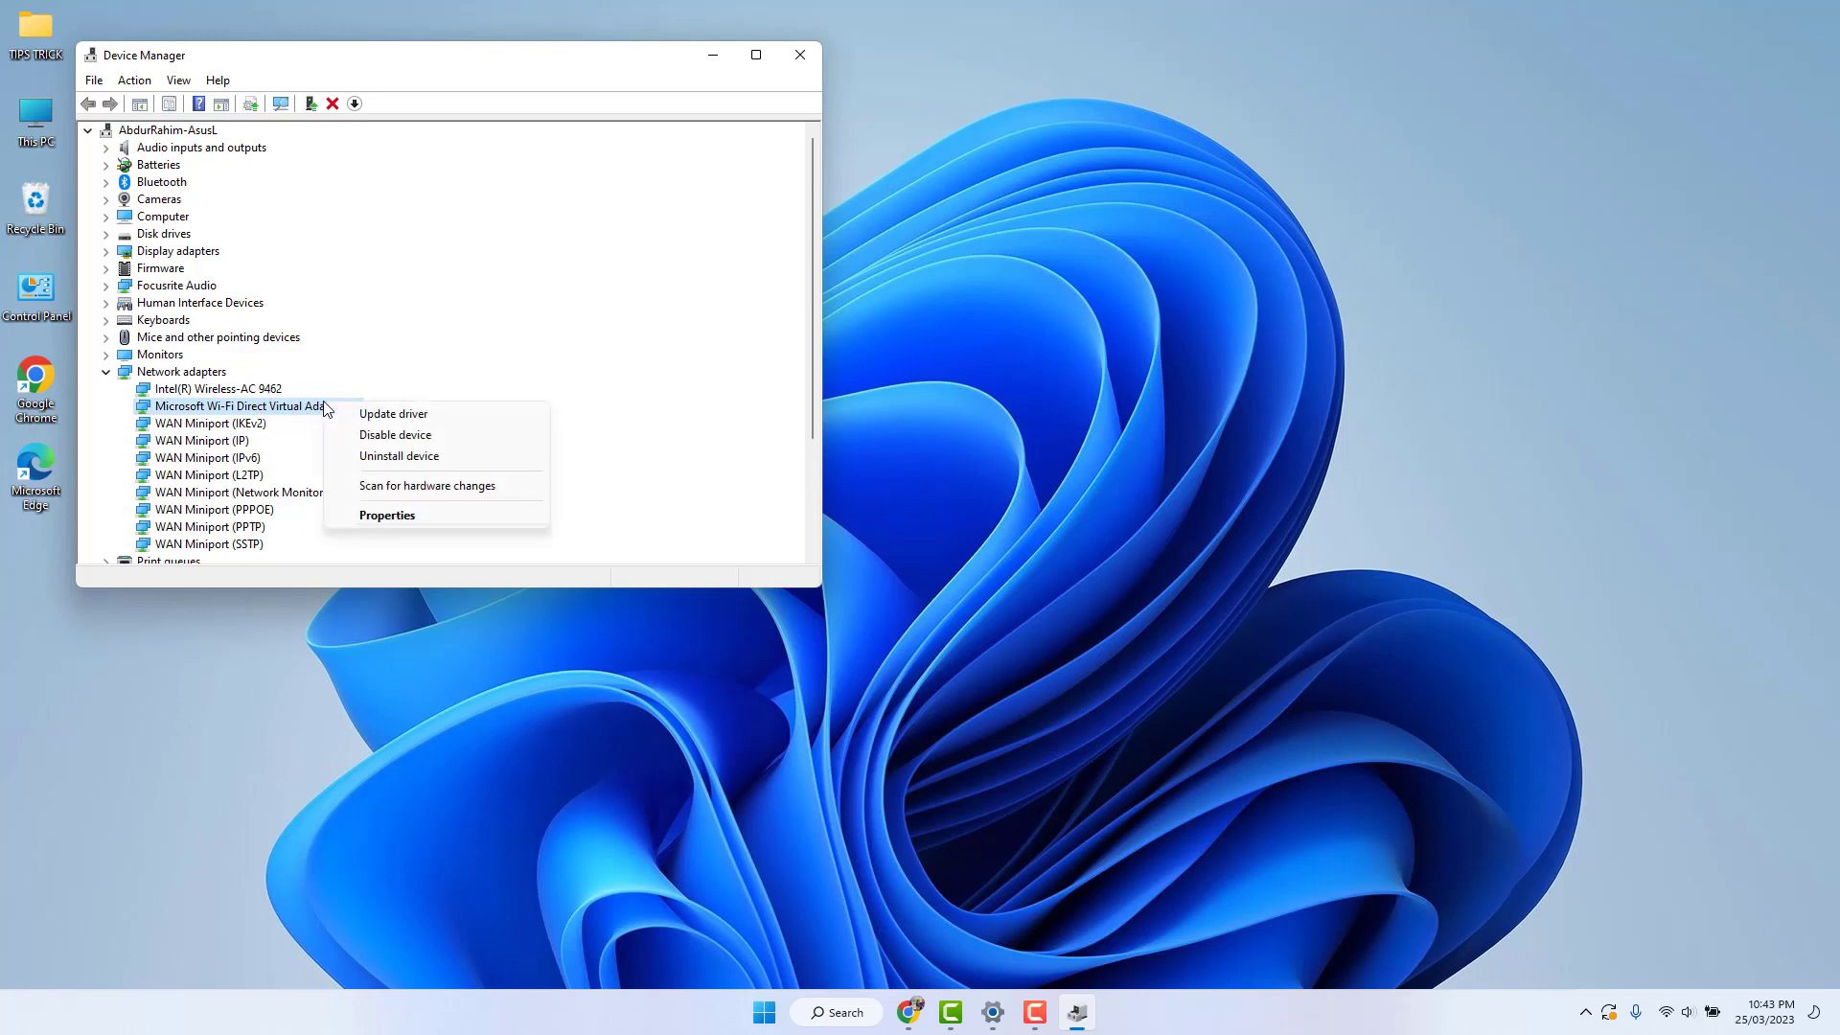
Step: Search automatically for a newer Wi-Fi Direct adapter driver, then close the results and Device Manager
{"action": "left_click", "coordinate": [372, 415]}
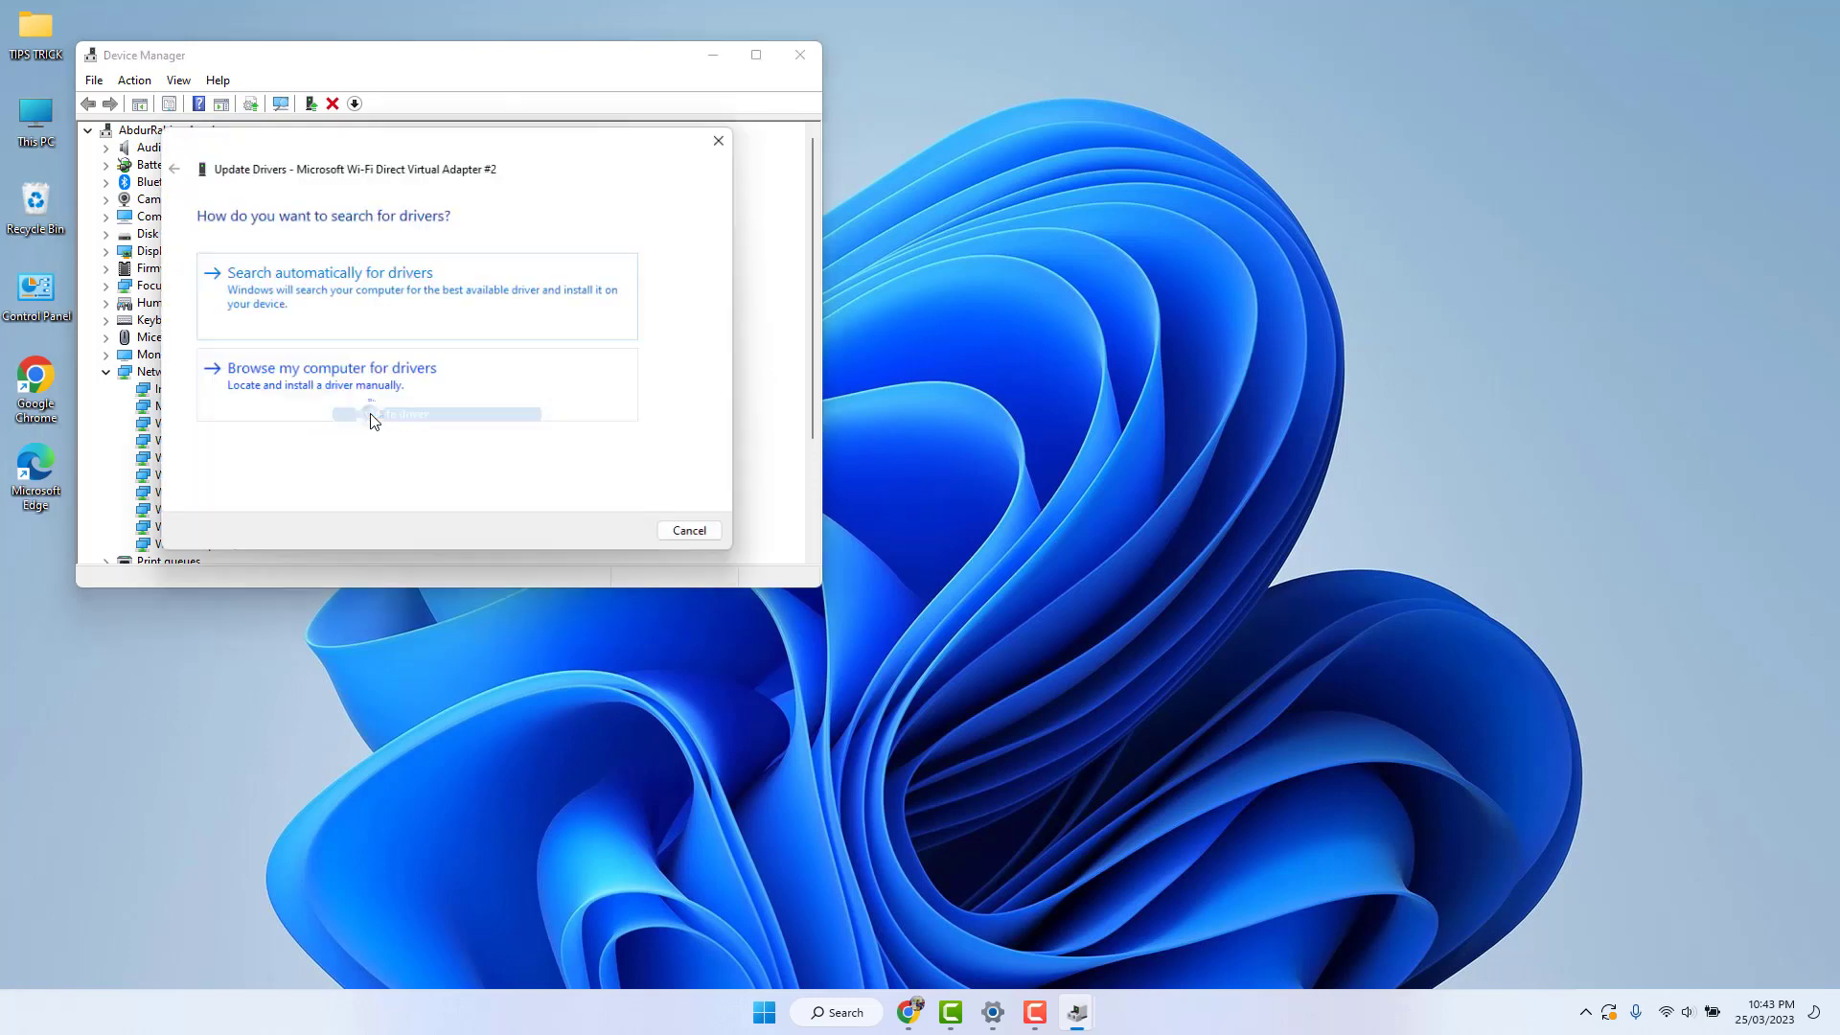
{"action": "left_click", "coordinate": [324, 304]}
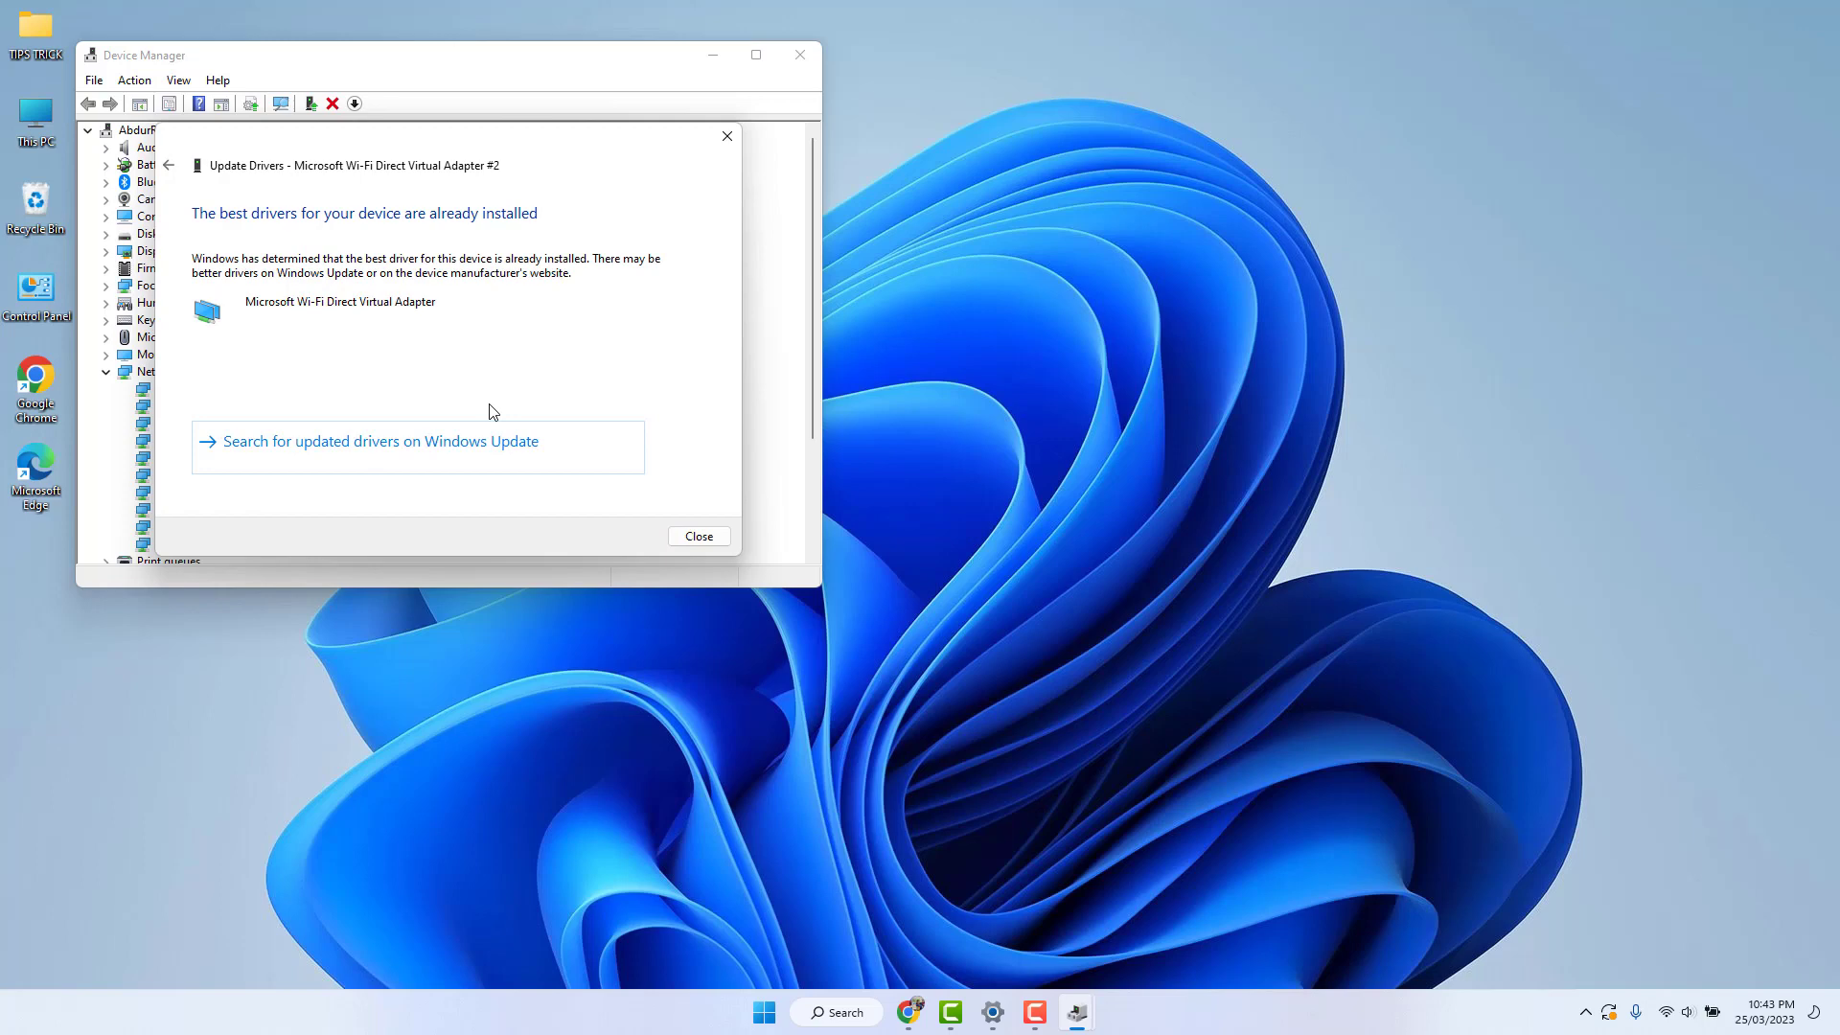
{"action": "left_click", "coordinate": [718, 543]}
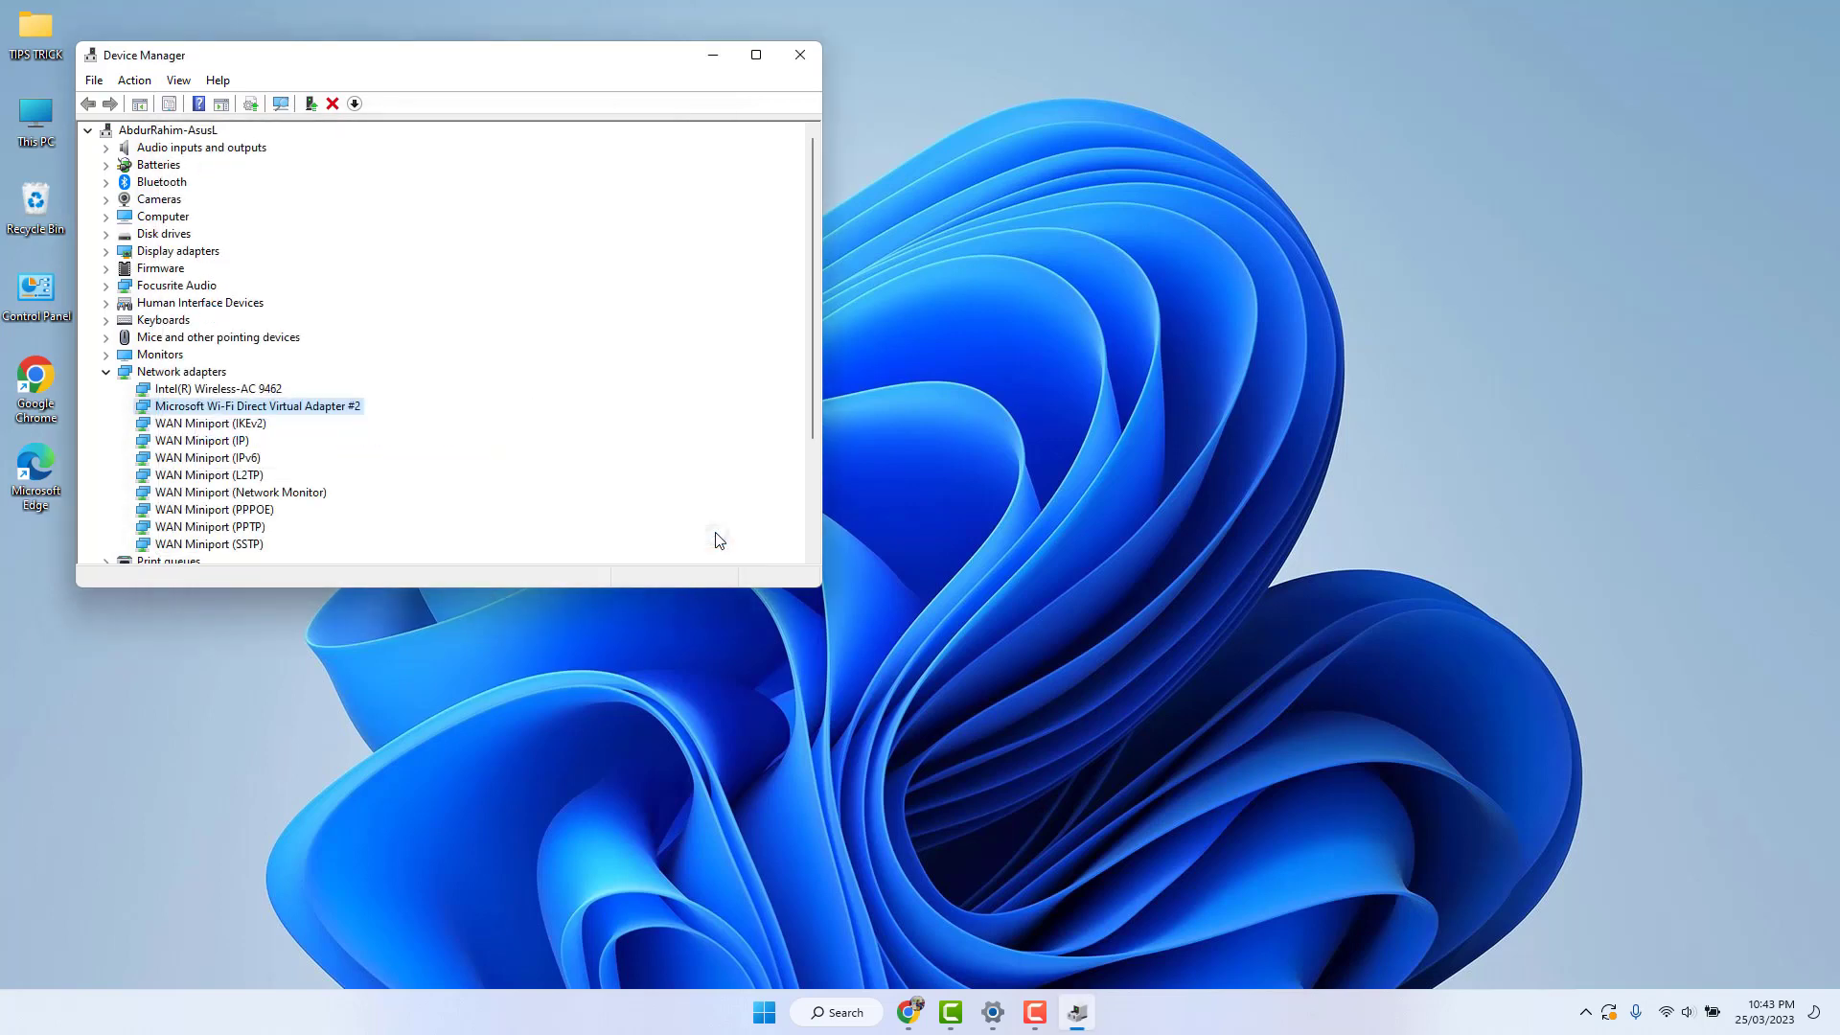
{"action": "left_click", "coordinate": [799, 55]}
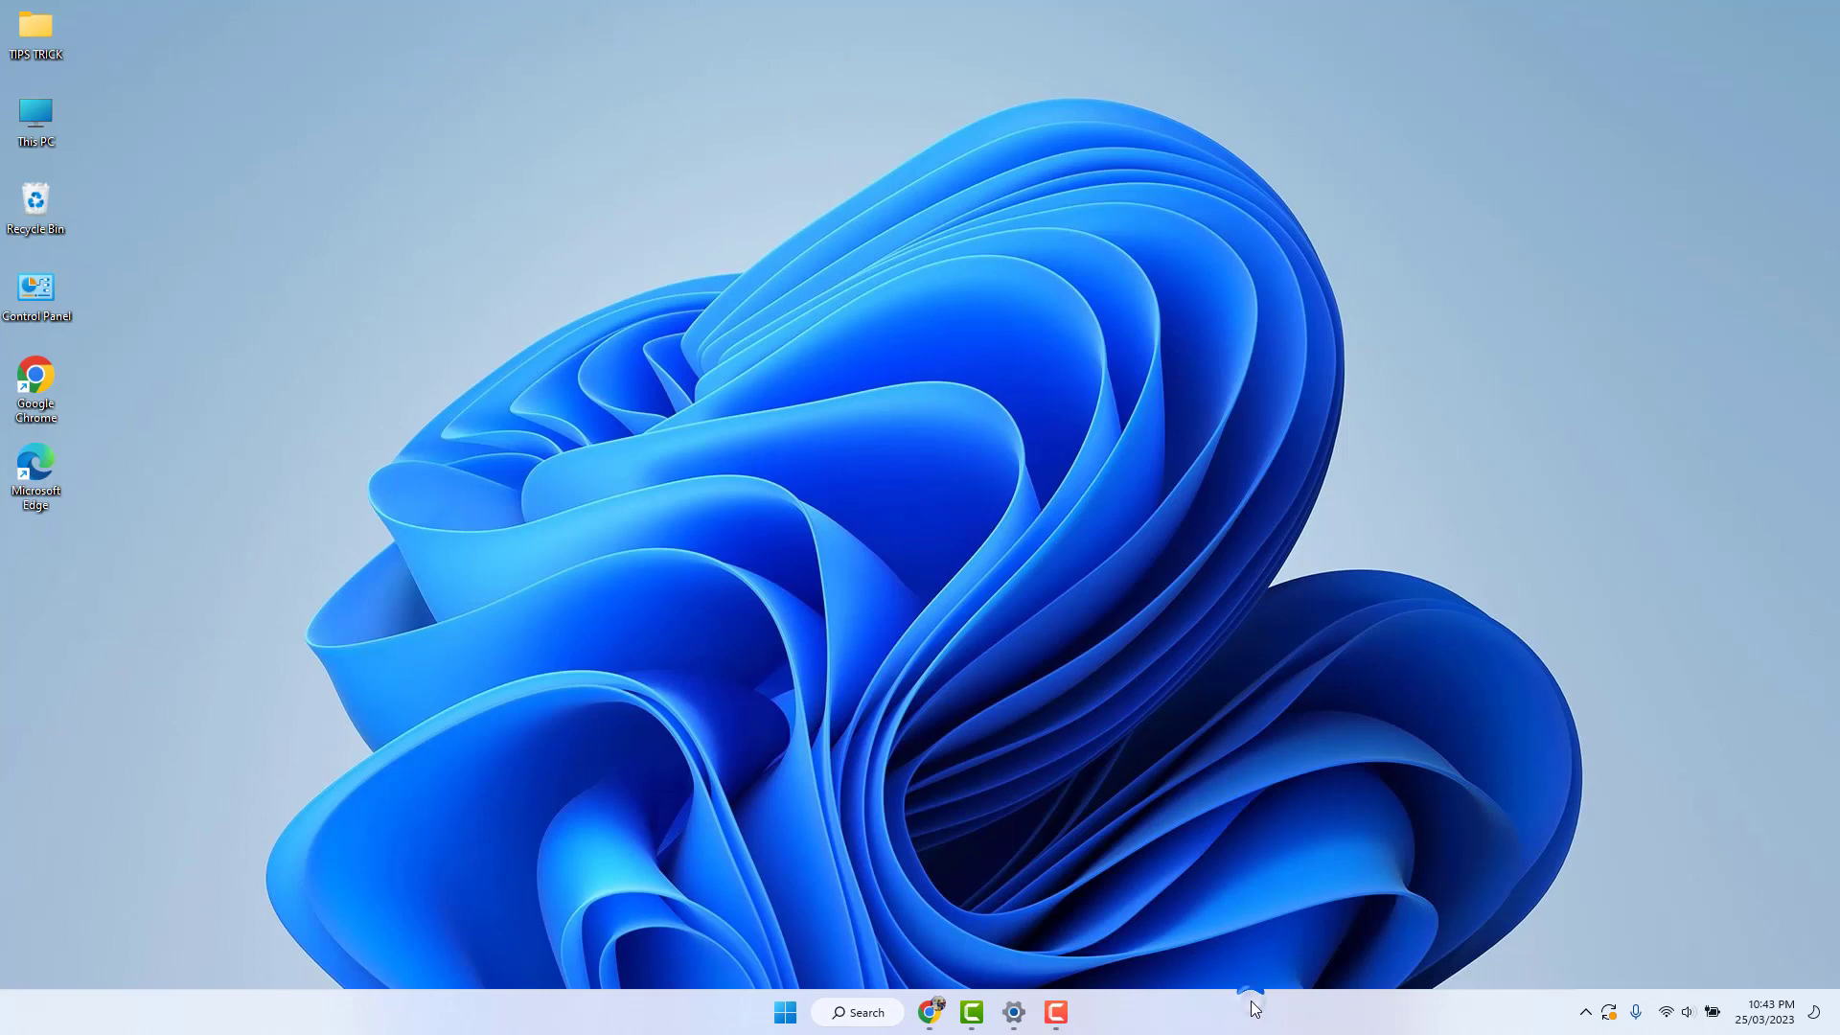